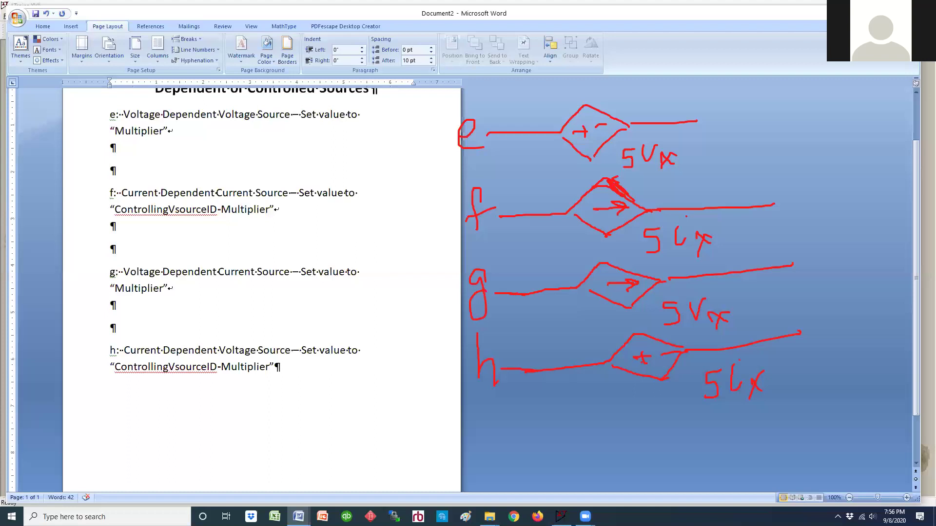
# - Sketch an independent voltage source with leads, plus and minus signs and the value 5 below the h entry
pyautogui.moveTo(123, 430)
pyautogui.mouseDown()
pyautogui.moveTo(178, 423)
pyautogui.moveTo(188, 406)
pyautogui.moveTo(202, 425)
pyautogui.mouseUp()
pyautogui.moveTo(197, 425); pyautogui.dragTo(197, 435)
pyautogui.moveTo(217, 423); pyautogui.dragTo(308, 403)
pyautogui.moveTo(257, 427); pyautogui.dragTo(243, 454)
pyautogui.moveTo(193, 416); pyautogui.dragTo(192, 429)
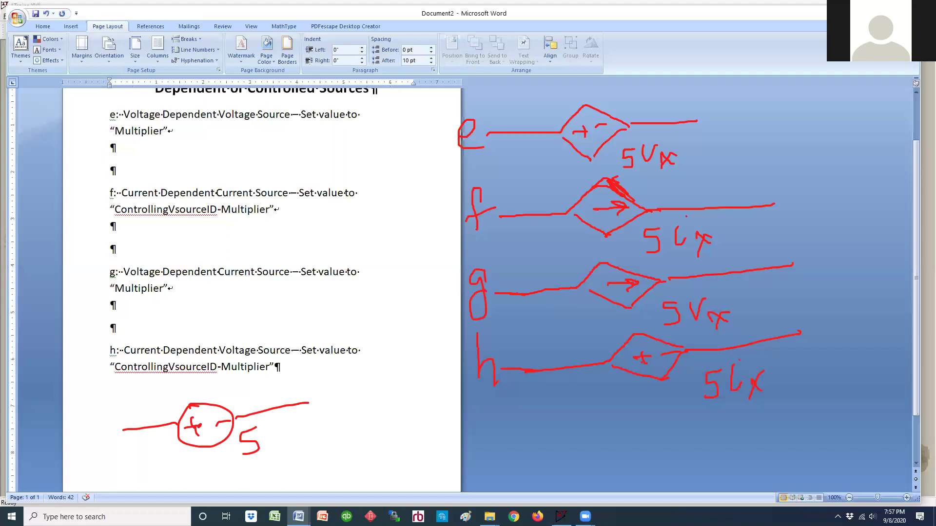
# - Sketch an independent current source labelled 3A beside the voltage source, and add the unit V to the voltage source's 5
pyautogui.moveTo(345, 269); pyautogui.dragTo(351, 326)
pyautogui.scroll(2, 261, 287)
pyautogui.scroll(-1, 261, 287)
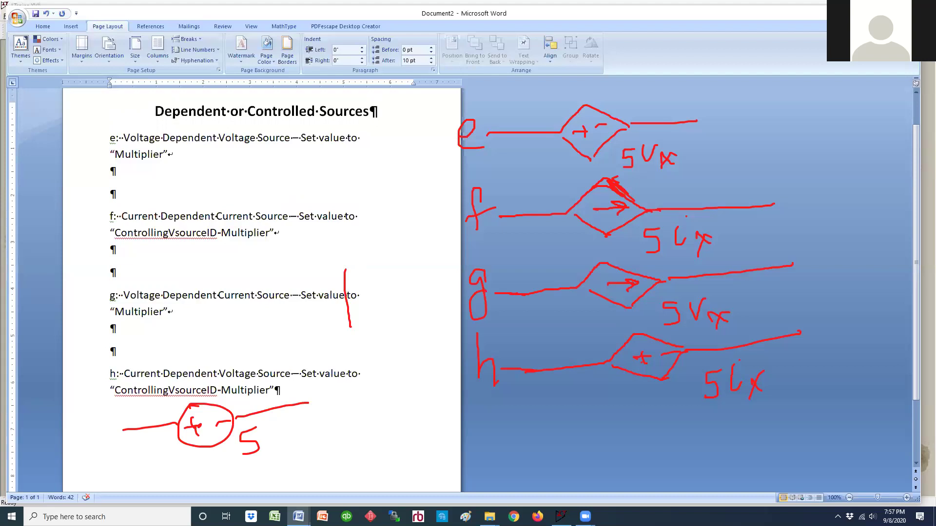
pyautogui.moveTo(395, 399); pyautogui.dragTo(403, 404)
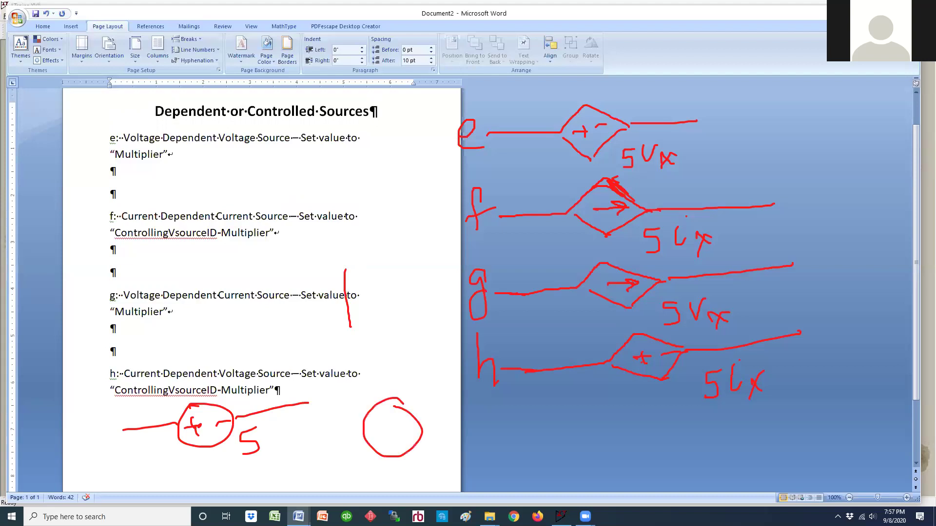
pyautogui.moveTo(376, 434); pyautogui.dragTo(472, 418)
pyautogui.moveTo(320, 443); pyautogui.dragTo(363, 432)
pyautogui.moveTo(266, 422); pyautogui.dragTo(279, 420)
pyautogui.moveTo(371, 381)
pyautogui.mouseDown()
pyautogui.moveTo(374, 400)
pyautogui.moveTo(420, 386)
pyautogui.mouseUp()
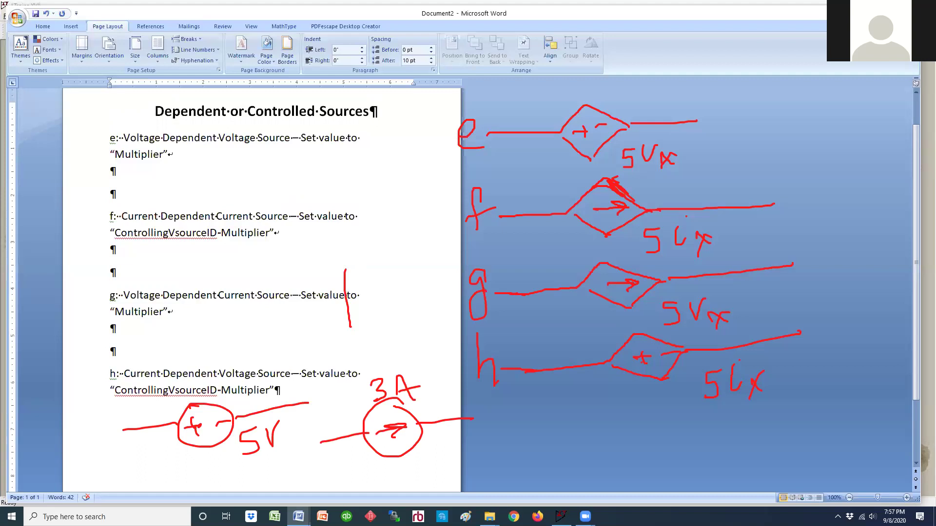
# - Undo the stray vertical line across the g entry and mark over the output wire of the sketched f source
pyautogui.hotkey('ctrl', 'z')
pyautogui.moveTo(665, 209); pyautogui.dragTo(714, 206)
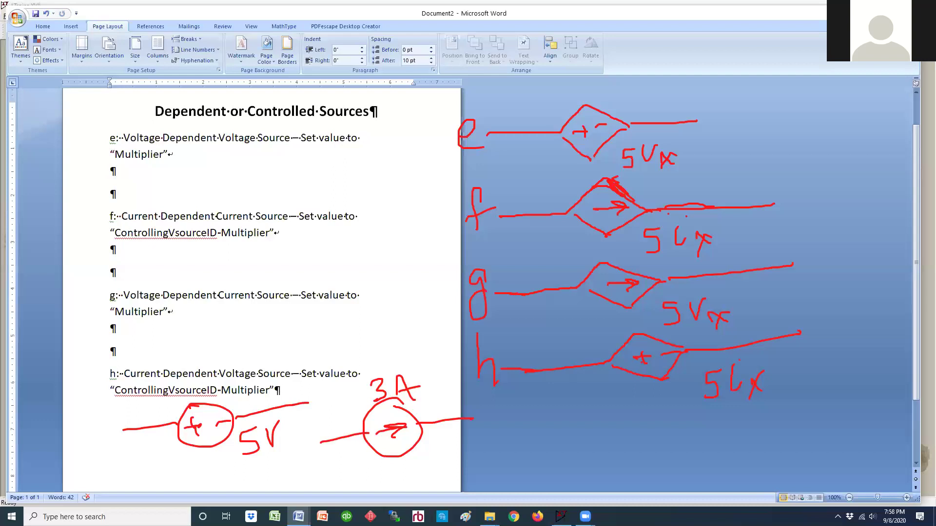
# - Draw yellow check marks beside the sketched e, f, g and h dependent sources
pyautogui.moveTo(788, 194); pyautogui.dragTo(824, 169)
pyautogui.moveTo(752, 115); pyautogui.dragTo(800, 89)
pyautogui.moveTo(812, 264); pyautogui.dragTo(848, 224)
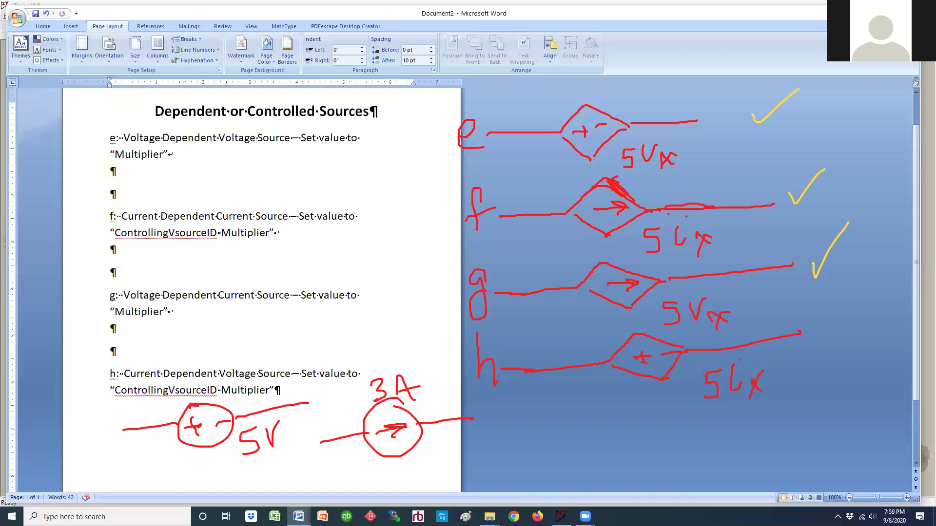
pyautogui.moveTo(822, 330); pyautogui.dragTo(872, 283)
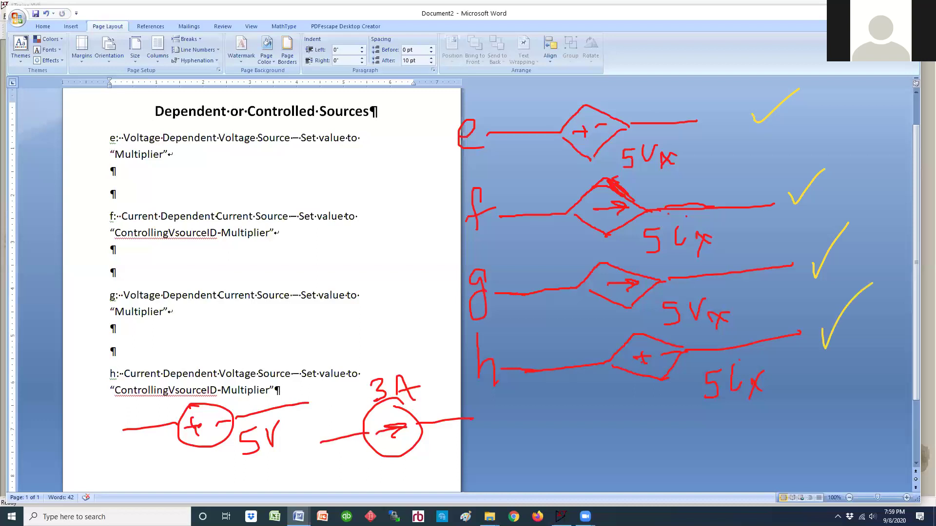
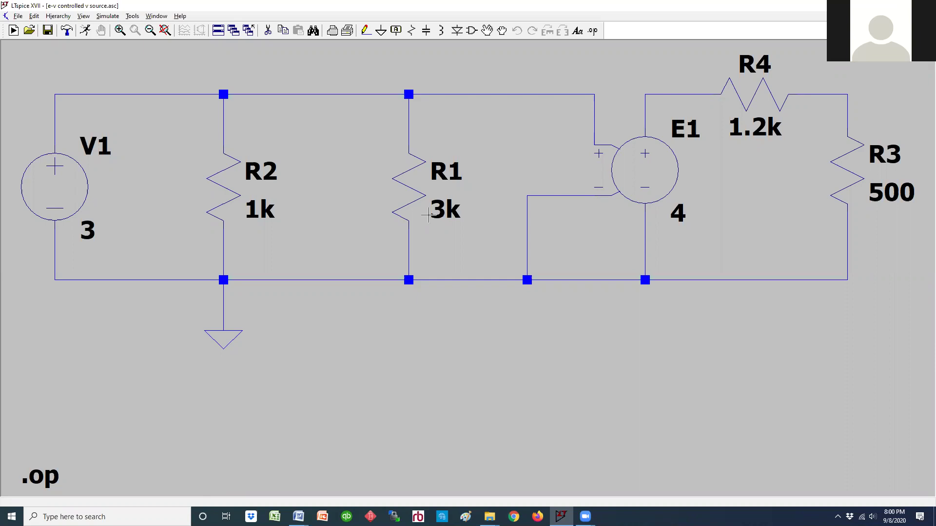
# - Draw a yellow wavy brace beneath the voltage-controlled source E1 in the LTspice schematic
pyautogui.moveTo(502, 309); pyautogui.dragTo(684, 308)
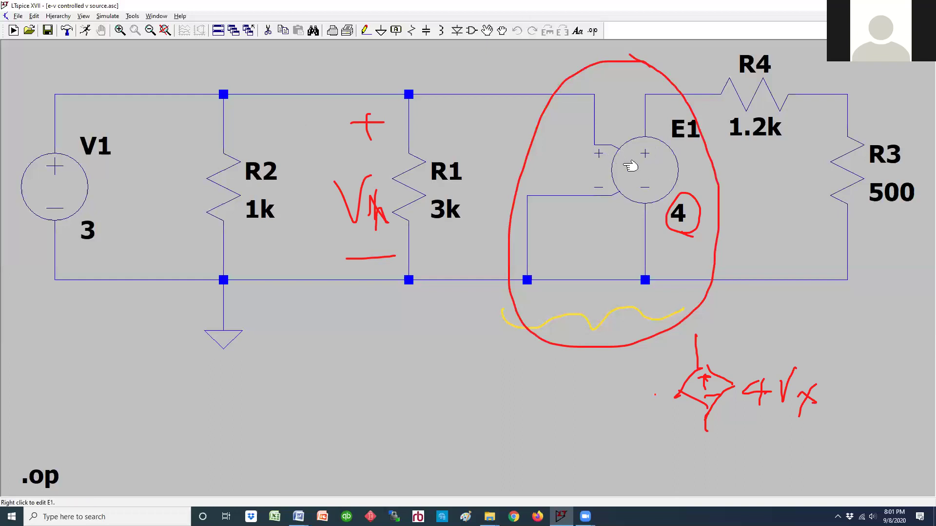
# - Look up the voltage dependent voltage source e in the component library and close it without placing a part
pyautogui.click(471, 31)
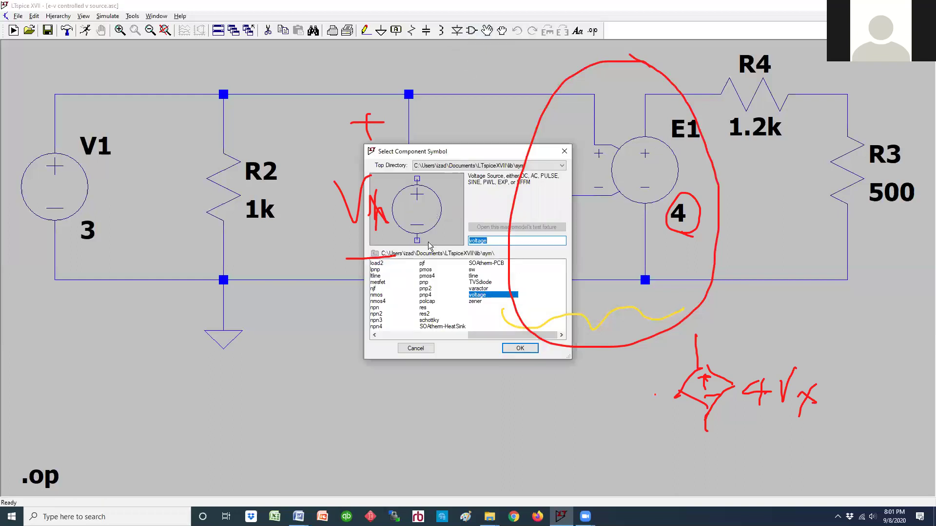
pyautogui.moveTo(482, 335); pyautogui.dragTo(386, 336)
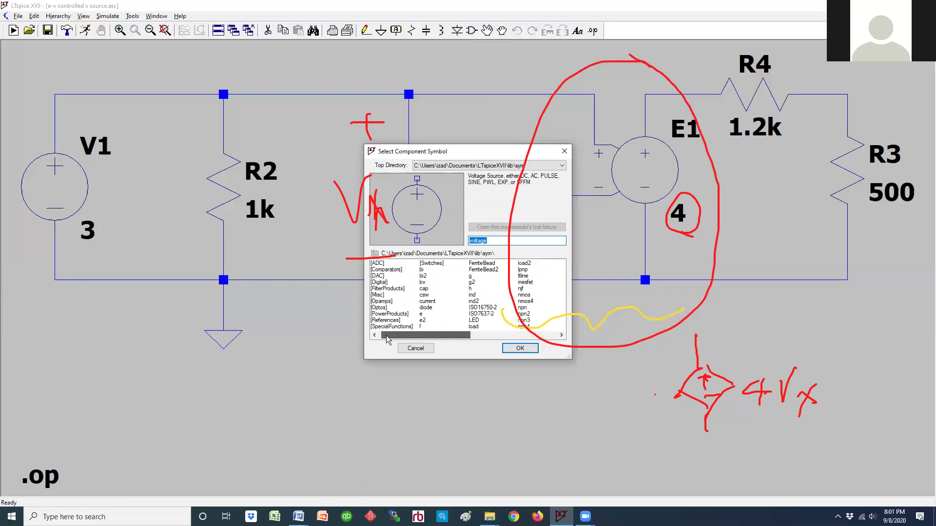
pyautogui.click(417, 314)
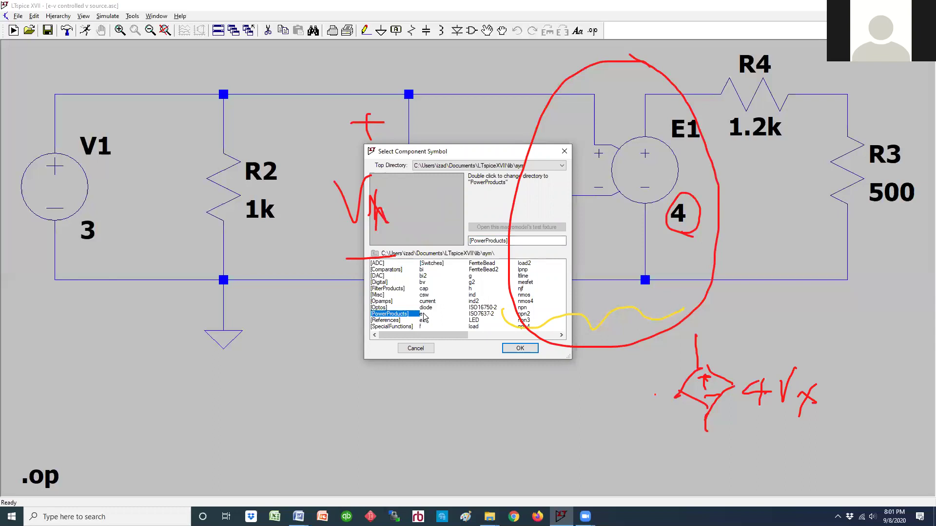
pyautogui.click(423, 314)
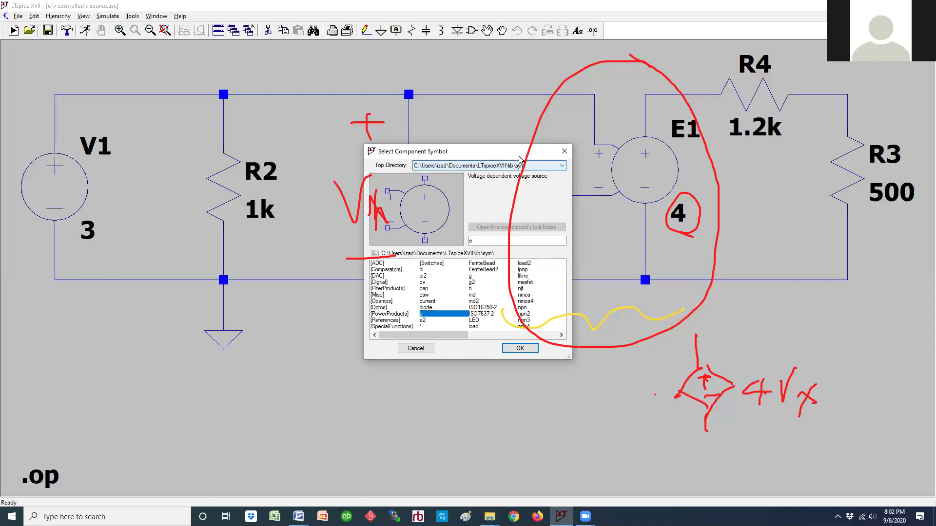
pyautogui.moveTo(511, 153); pyautogui.dragTo(414, 309)
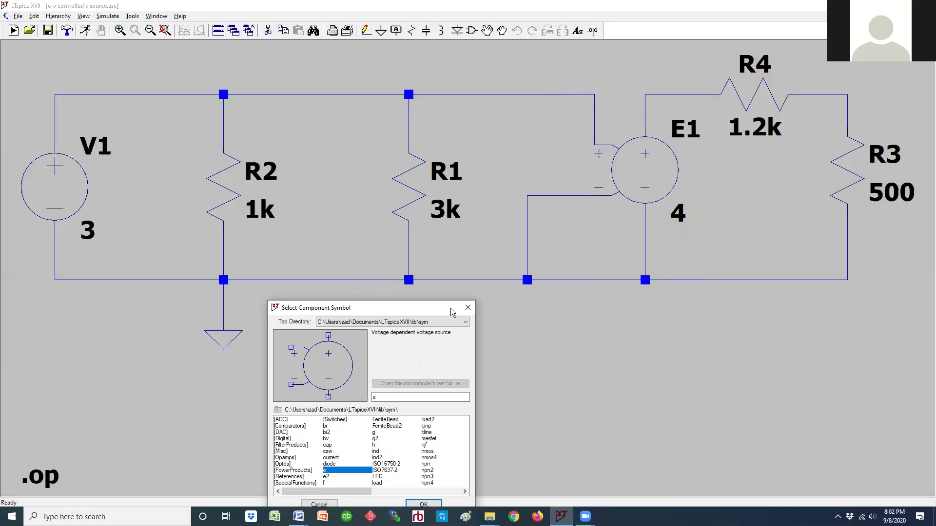
pyautogui.click(467, 308)
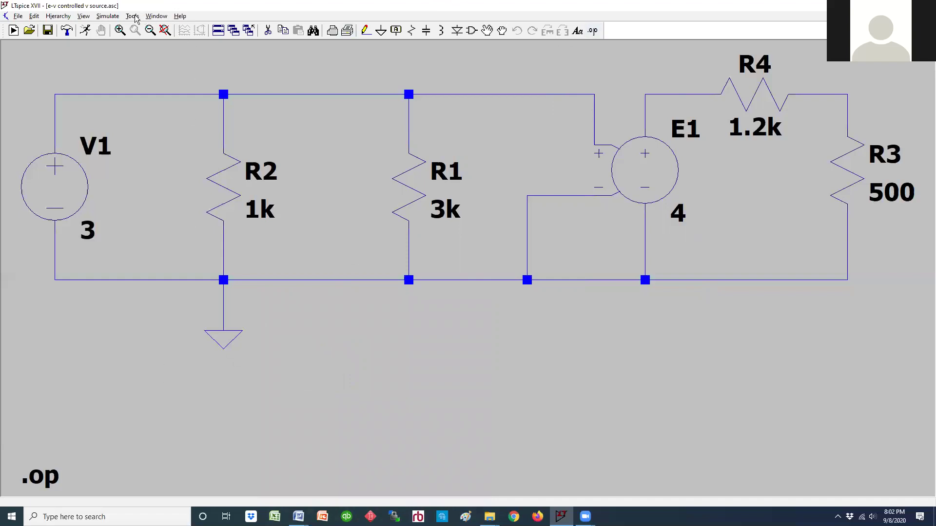
# - Run the operating point simulation and place a voltage label on the node above E1
pyautogui.click(87, 32)
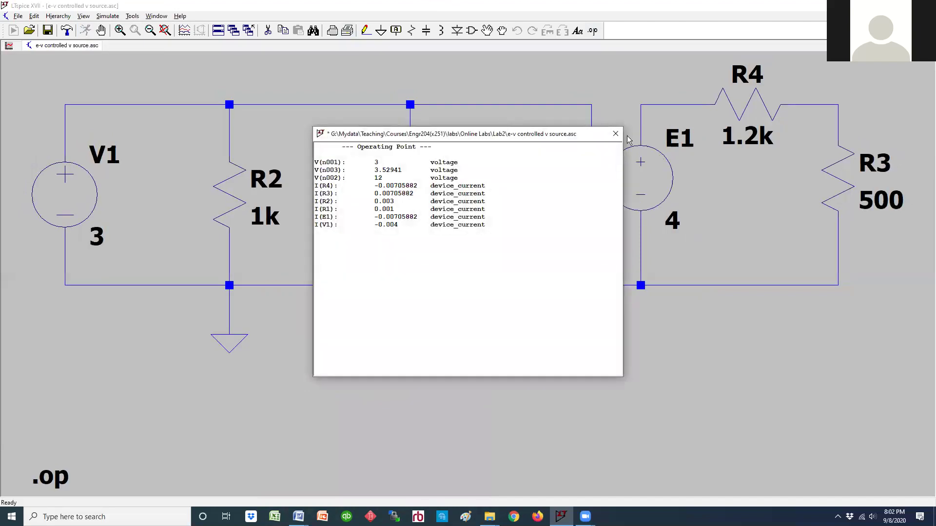
pyautogui.press('Escape')
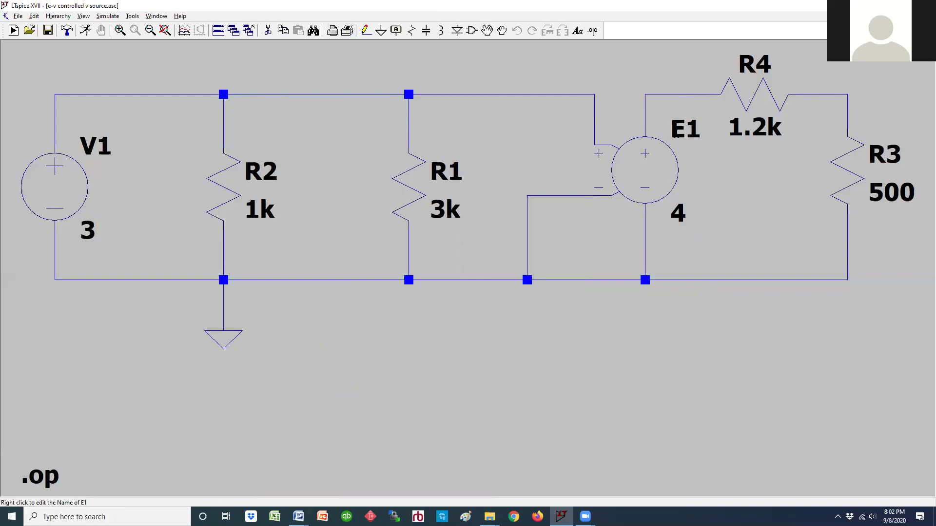
pyautogui.click(644, 95)
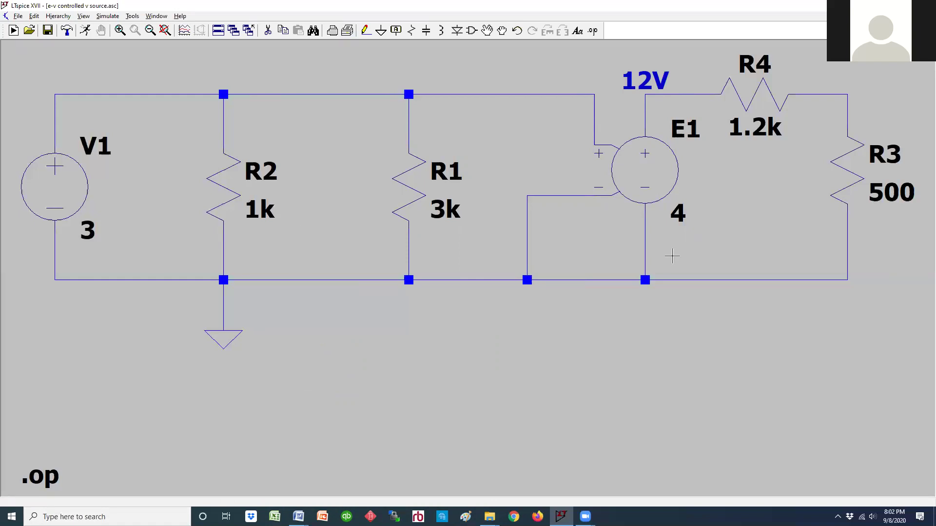
# - Set the multiplier of E1 to 5 and rerun the operating point simulation to update the node voltage label
pyautogui.rightClick(671, 187)
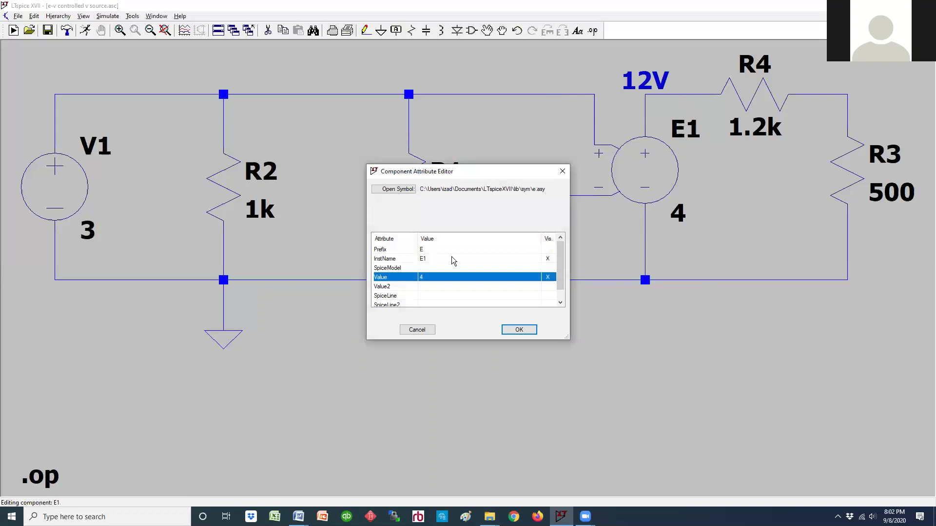
pyautogui.click(427, 277)
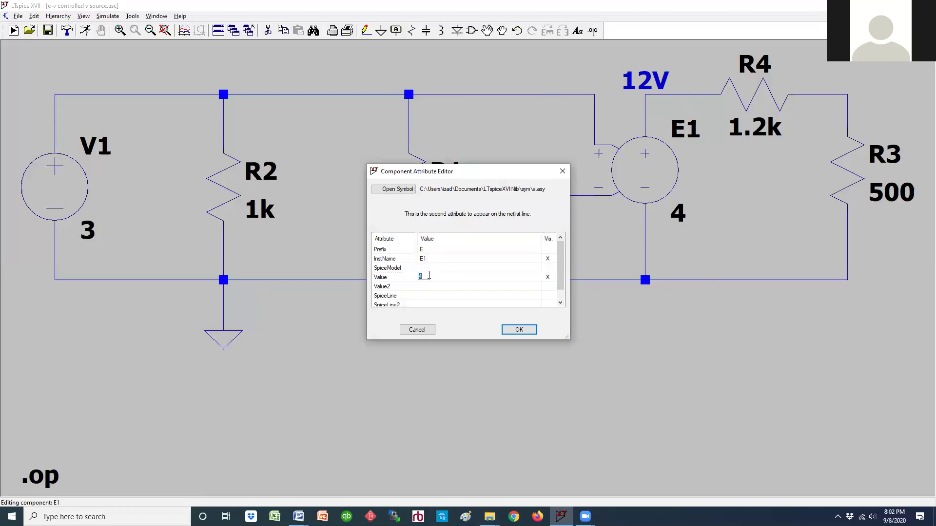
pyautogui.write('5')
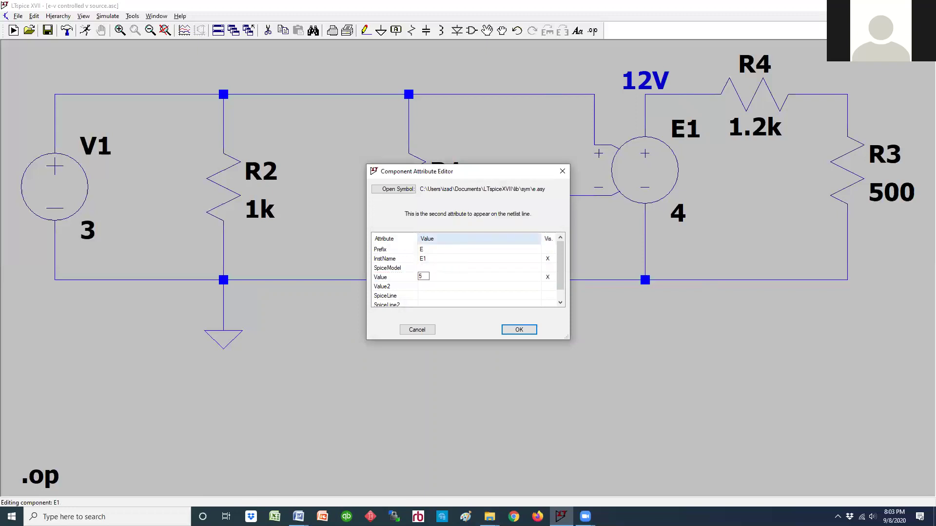
pyautogui.click(516, 329)
pyautogui.click(89, 32)
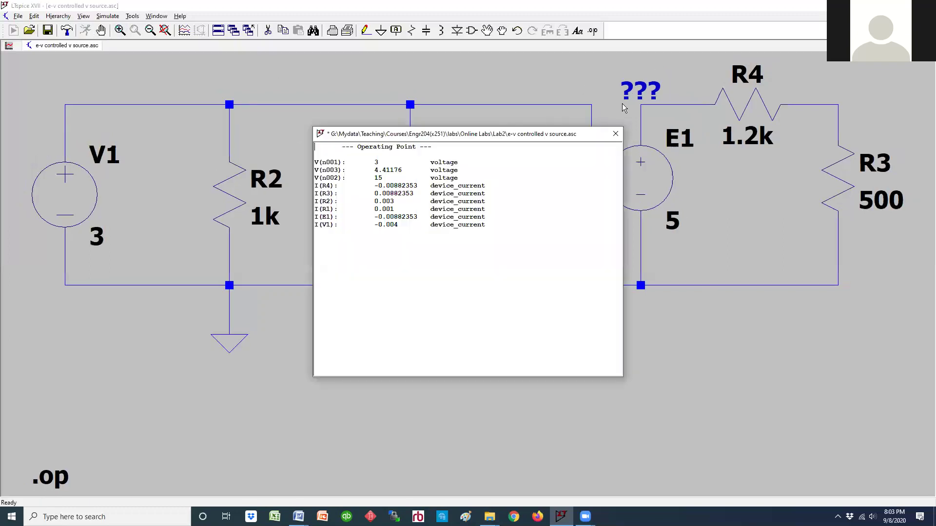
pyautogui.click(615, 133)
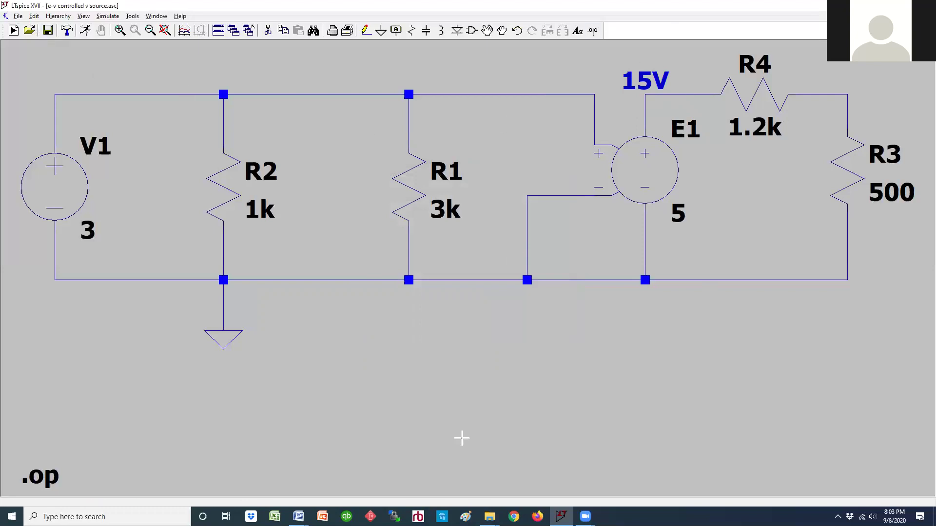
# - Open the recent schematic f-i controlled i source.asc
pyautogui.click(490, 516)
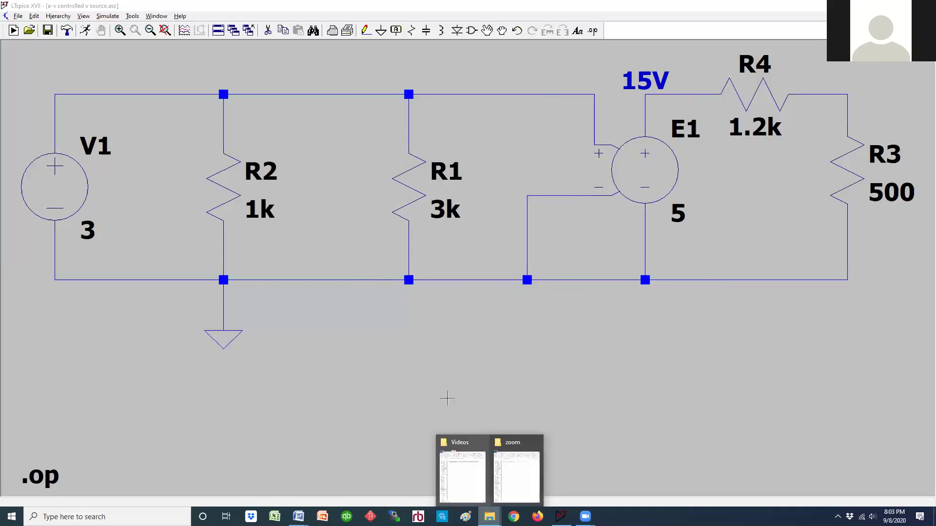
pyautogui.click(303, 334)
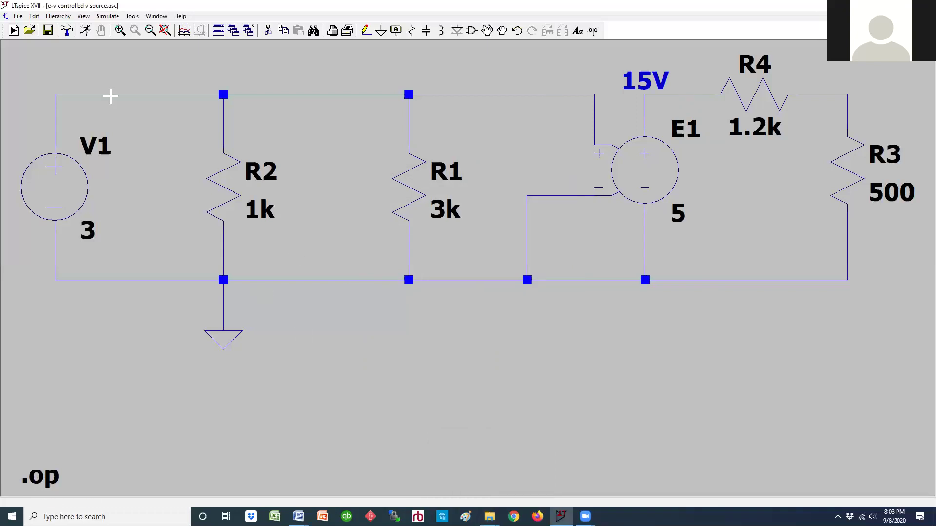
pyautogui.click(17, 16)
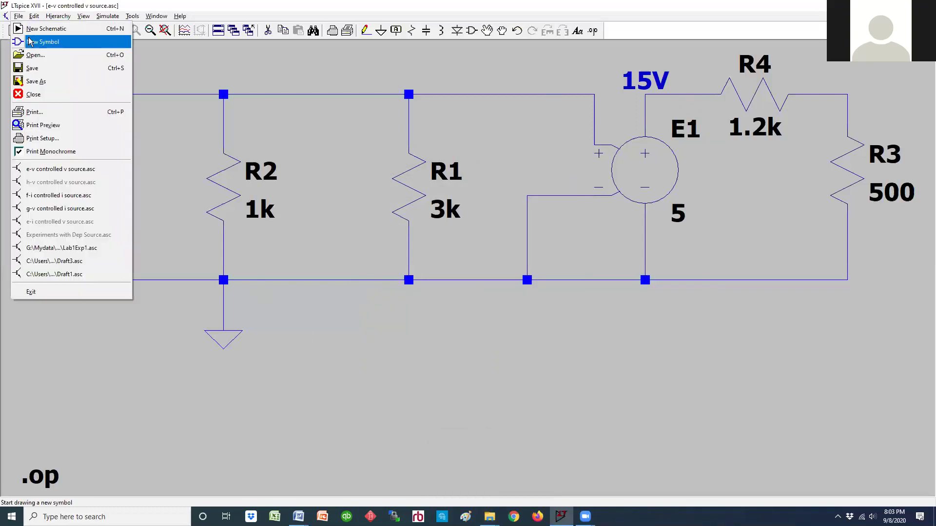
pyautogui.click(61, 195)
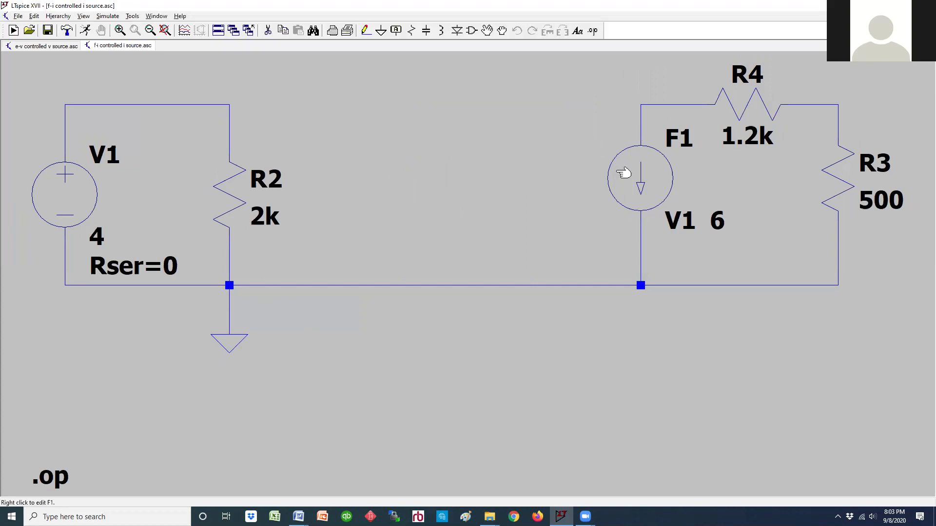
# - Inspect how F1's value combines the controlling source name and the multiplier, leaving it unchanged
pyautogui.rightClick(663, 183)
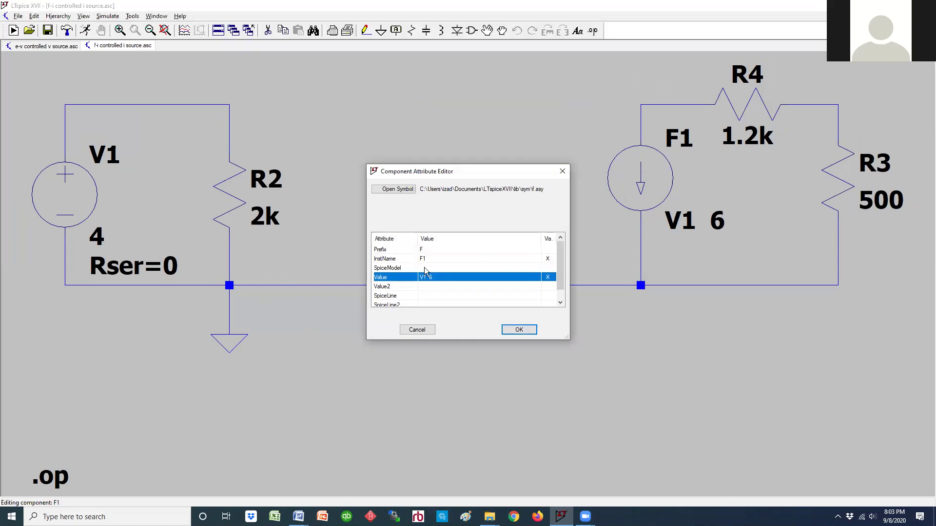
pyautogui.click(561, 173)
pyautogui.rightClick(691, 221)
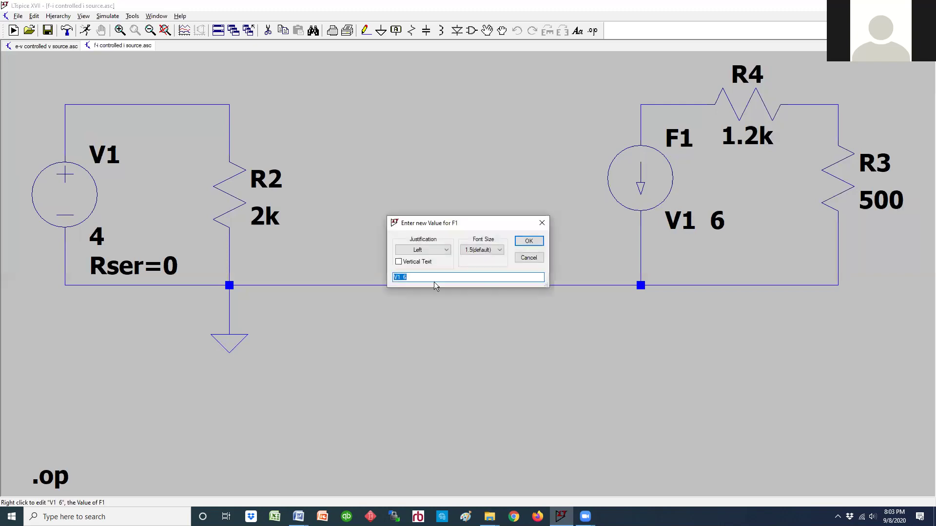
pyautogui.click(401, 278)
pyautogui.moveTo(401, 278); pyautogui.dragTo(313, 275)
pyautogui.click(406, 279)
pyautogui.moveTo(407, 278); pyautogui.dragTo(402, 278)
pyautogui.click(542, 223)
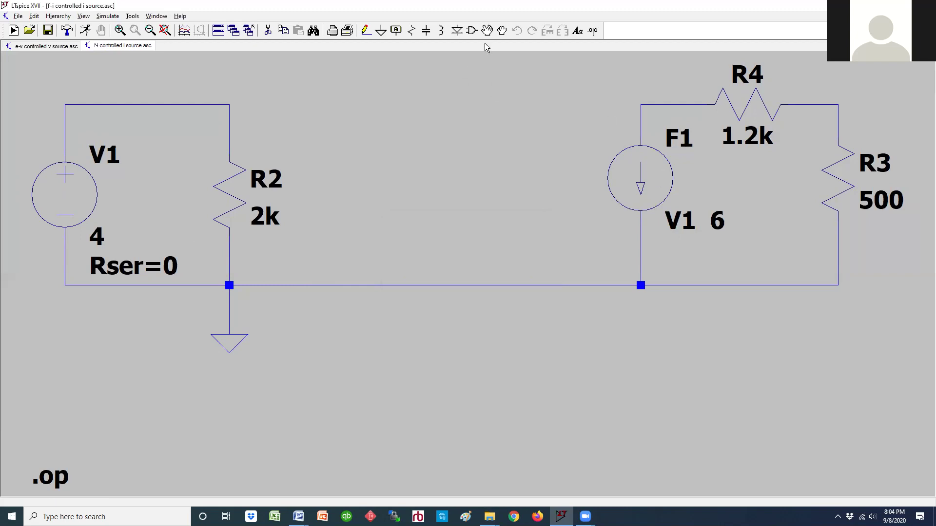
# - Look up the current dependent current source f in the component library and close it without placing a part
pyautogui.click(471, 31)
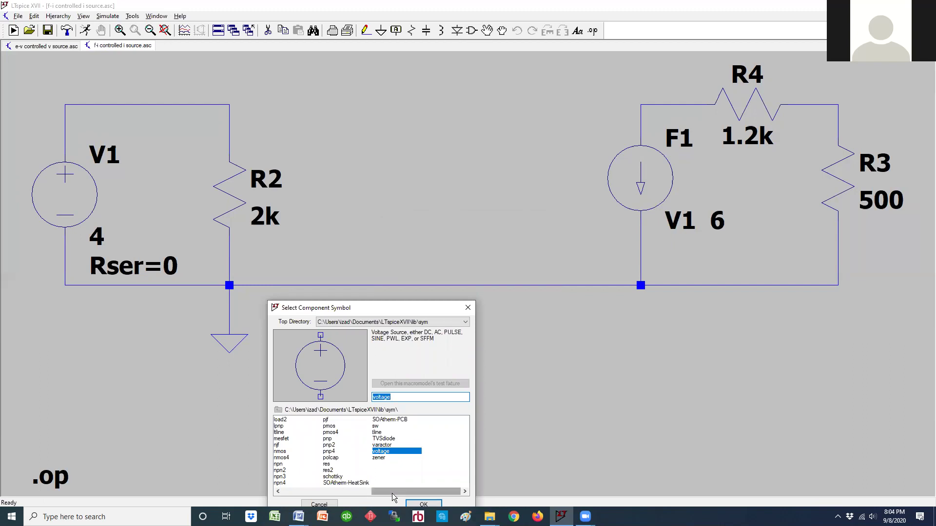
pyautogui.moveTo(392, 491); pyautogui.dragTo(313, 489)
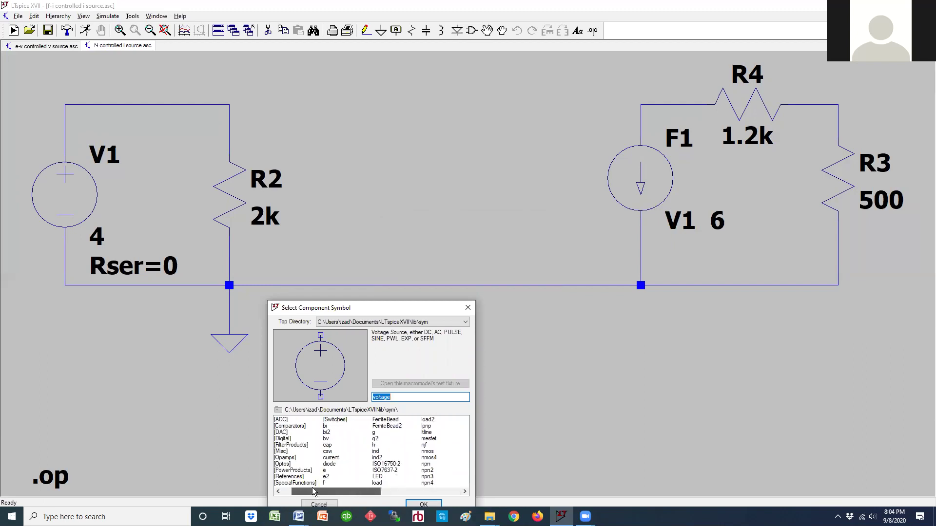
pyautogui.click(326, 483)
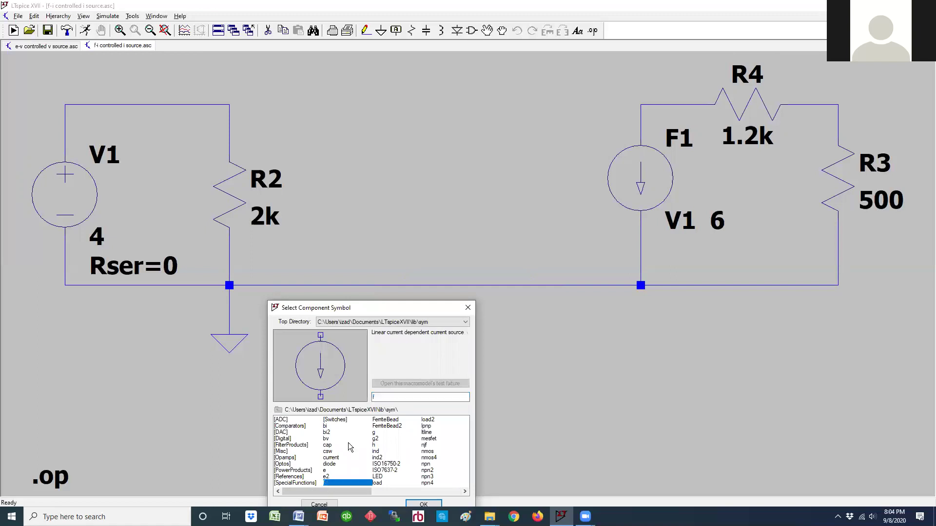
pyautogui.click(467, 309)
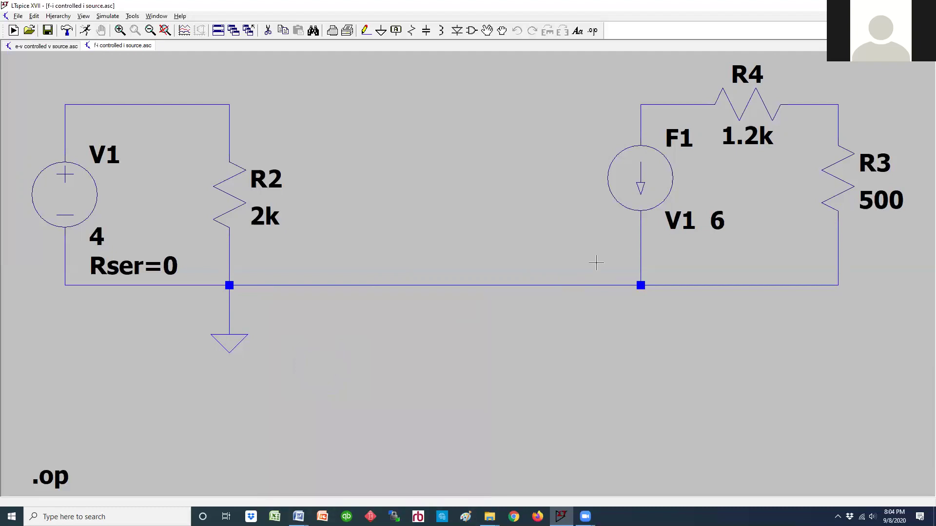
# - Sketch a diamond dependent-source symbol with two leads below F1, and tick the terminals of both F1 and the sketch
pyautogui.moveTo(647, 305)
pyautogui.mouseDown()
pyautogui.moveTo(652, 346)
pyautogui.moveTo(635, 379)
pyautogui.mouseUp()
pyautogui.moveTo(659, 344); pyautogui.dragTo(674, 414)
pyautogui.moveTo(644, 377)
pyautogui.mouseDown()
pyautogui.moveTo(674, 412)
pyautogui.moveTo(681, 457)
pyautogui.mouseUp()
pyautogui.moveTo(642, 97); pyautogui.dragTo(646, 105)
pyautogui.moveTo(647, 270); pyautogui.dragTo(639, 282)
pyautogui.moveTo(659, 313); pyautogui.dragTo(648, 319)
pyautogui.moveTo(699, 416); pyautogui.dragTo(667, 440)
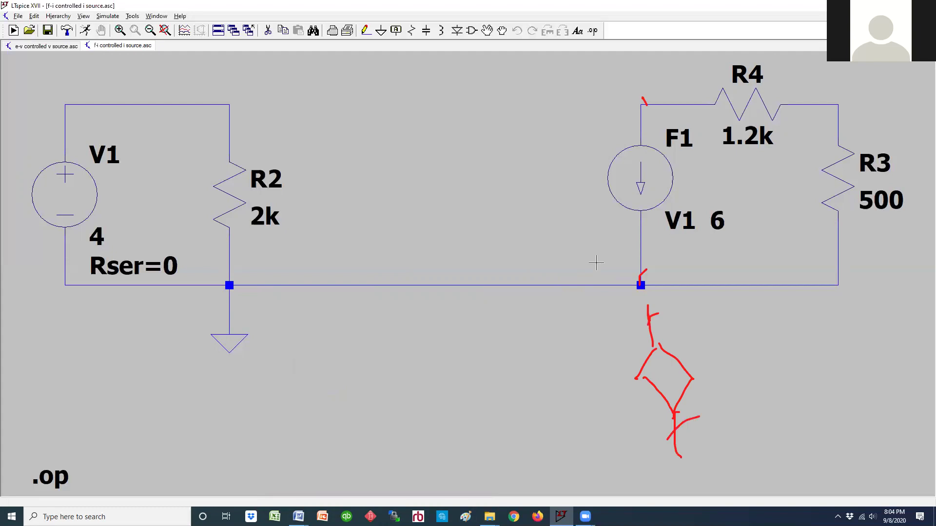
# - Annotate the sketched source with a downward arrow and 6ix, circle F1's multiplier, and write the controlling current ix = 4/2000 beside R2
pyautogui.moveTo(664, 364); pyautogui.dragTo(674, 389)
pyautogui.moveTo(723, 208); pyautogui.dragTo(731, 237)
pyautogui.moveTo(714, 352); pyautogui.dragTo(704, 374)
pyautogui.moveTo(146, 213)
pyautogui.mouseDown()
pyautogui.moveTo(156, 159)
pyautogui.moveTo(194, 191)
pyautogui.moveTo(212, 189)
pyautogui.mouseUp()
pyautogui.moveTo(201, 170); pyautogui.dragTo(201, 222)
pyautogui.moveTo(739, 355)
pyautogui.mouseDown()
pyautogui.moveTo(758, 383)
pyautogui.moveTo(797, 385)
pyautogui.mouseUp()
pyautogui.moveTo(801, 361); pyautogui.dragTo(784, 402)
pyautogui.moveTo(205, 169); pyautogui.dragTo(217, 205)
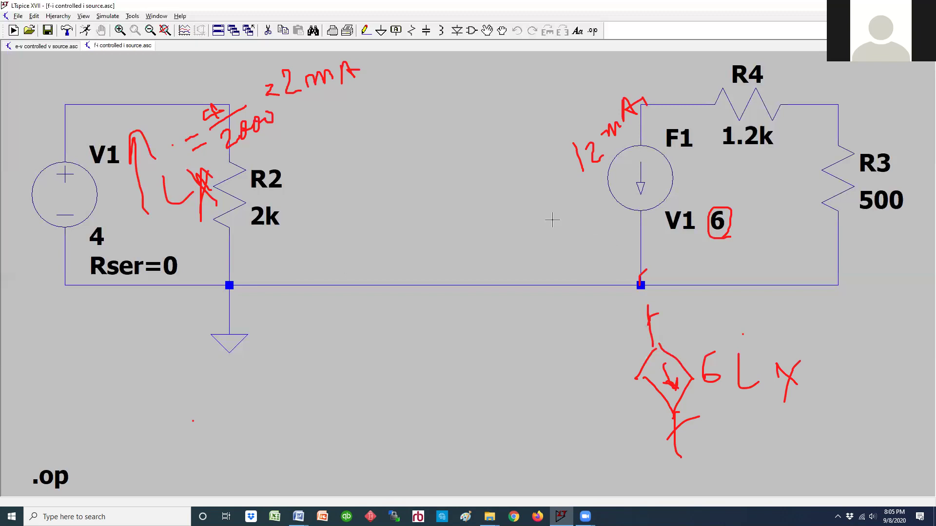
# - Run the operating-point simulation, close the results, and draw an arrow pointing at the read-out of F1's current
pyautogui.click(84, 30)
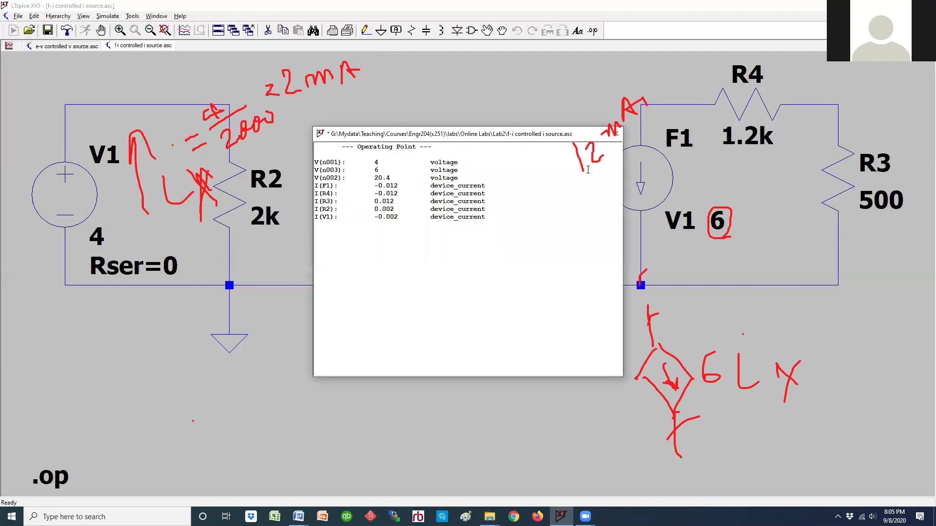
pyautogui.click(614, 135)
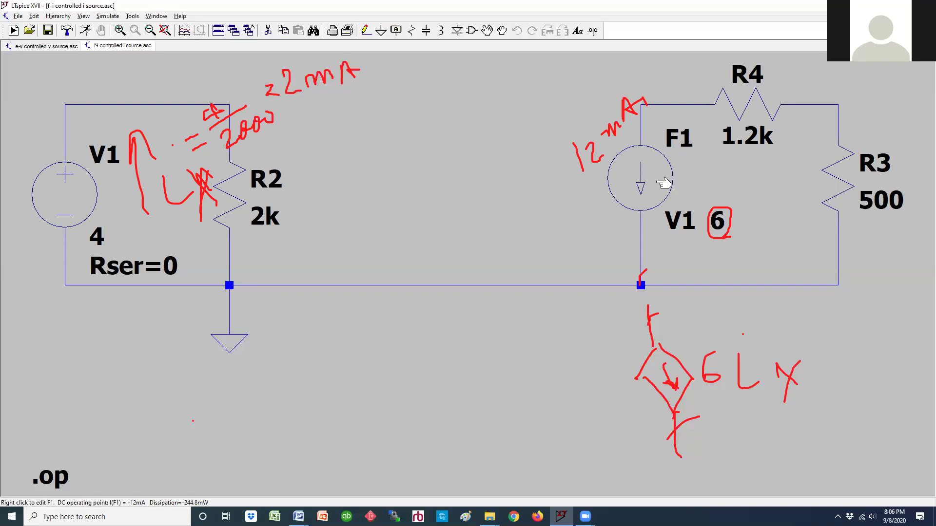
pyautogui.moveTo(144, 485); pyautogui.dragTo(215, 445)
pyautogui.moveTo(156, 463); pyautogui.dragTo(179, 480)
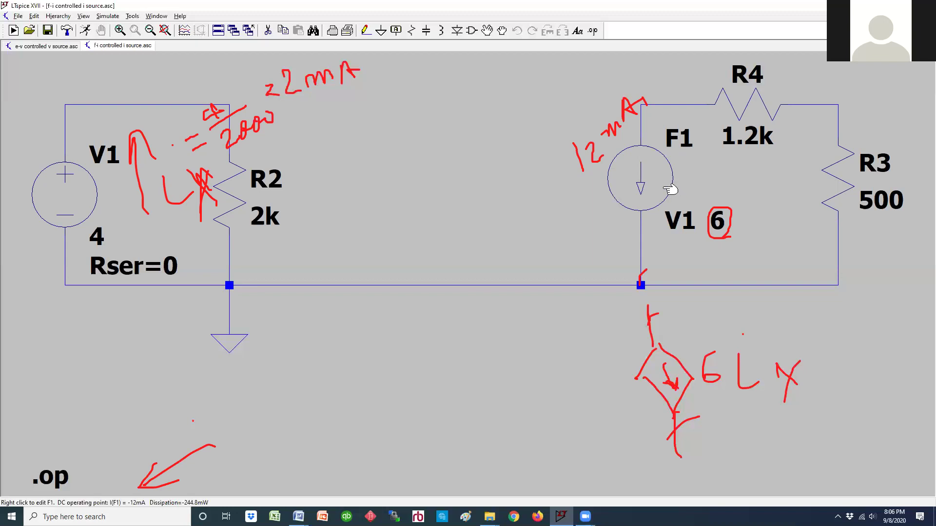
# - Change F1's value to V1 -6 to reverse the sign of its multiplier
pyautogui.rightClick(667, 189)
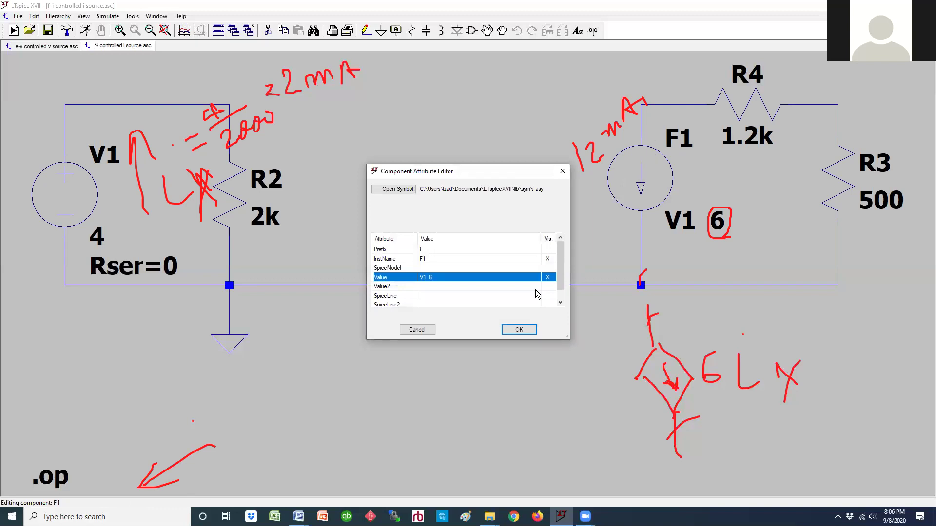
pyautogui.click(431, 278)
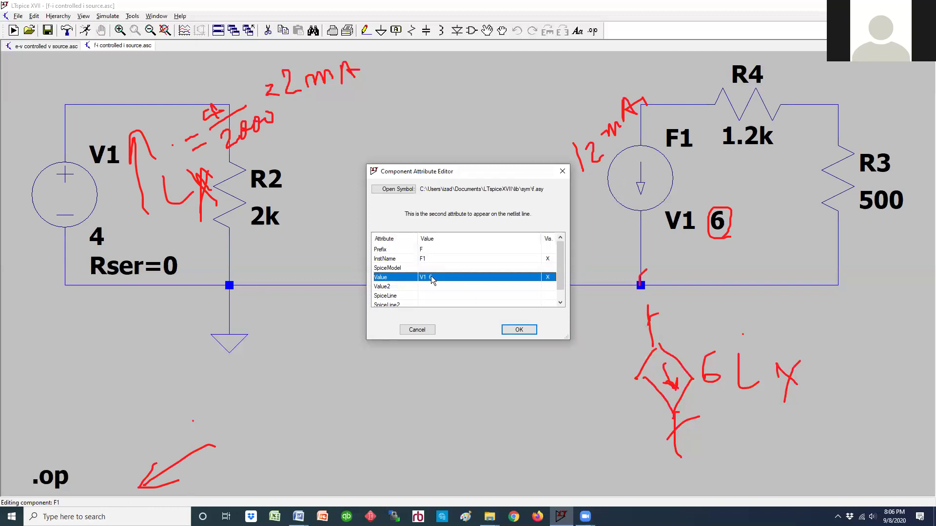
pyautogui.click(432, 278)
pyautogui.click(427, 277)
pyautogui.click(428, 277)
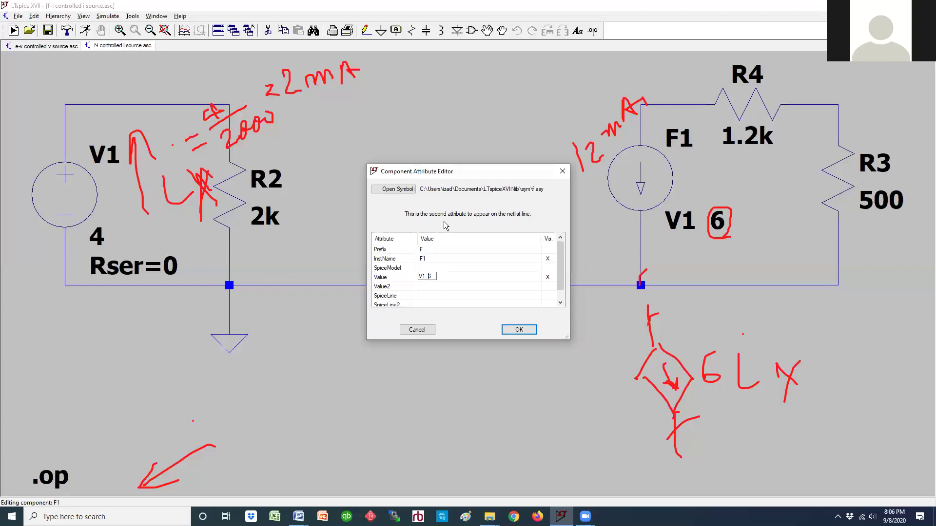
pyautogui.write('-')
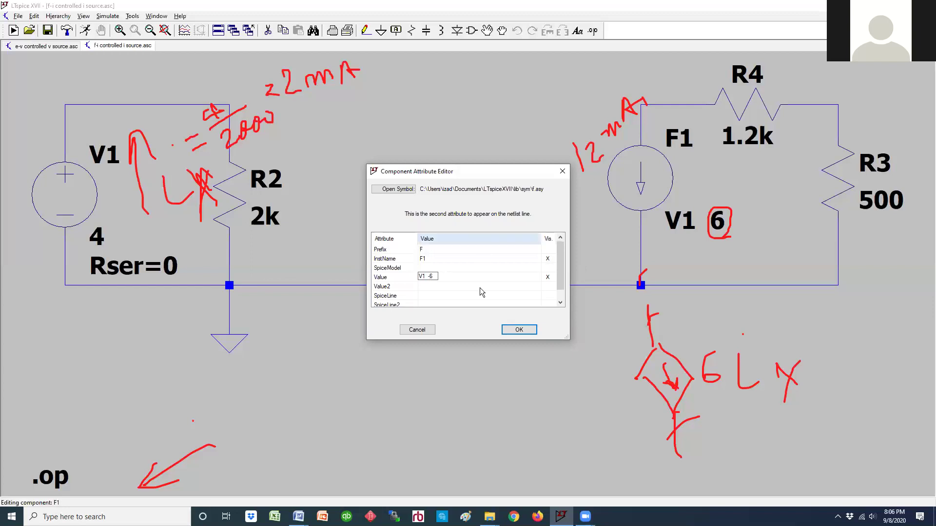
pyautogui.click(520, 330)
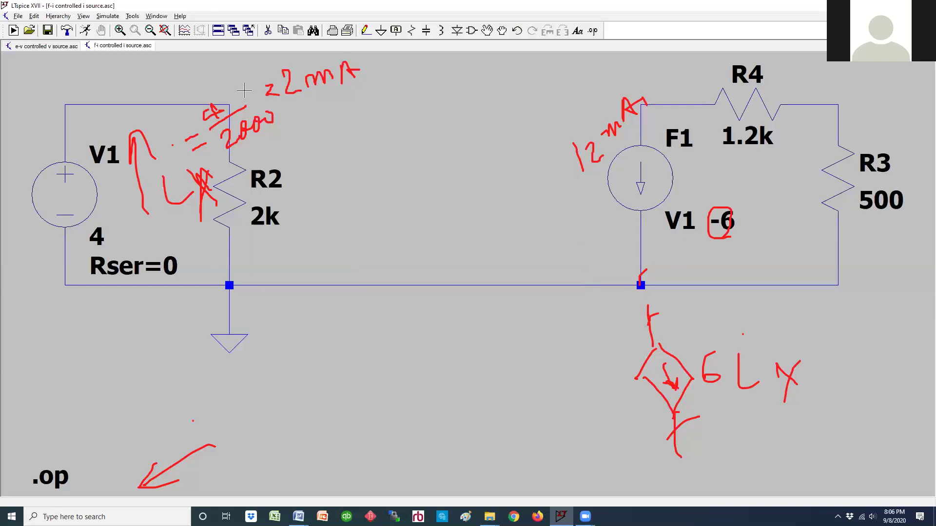
# - Rerun the operating-point simulation with the negative multiplier, close the results, and mark F1's current read-out with additional arrow strokes
pyautogui.click(85, 30)
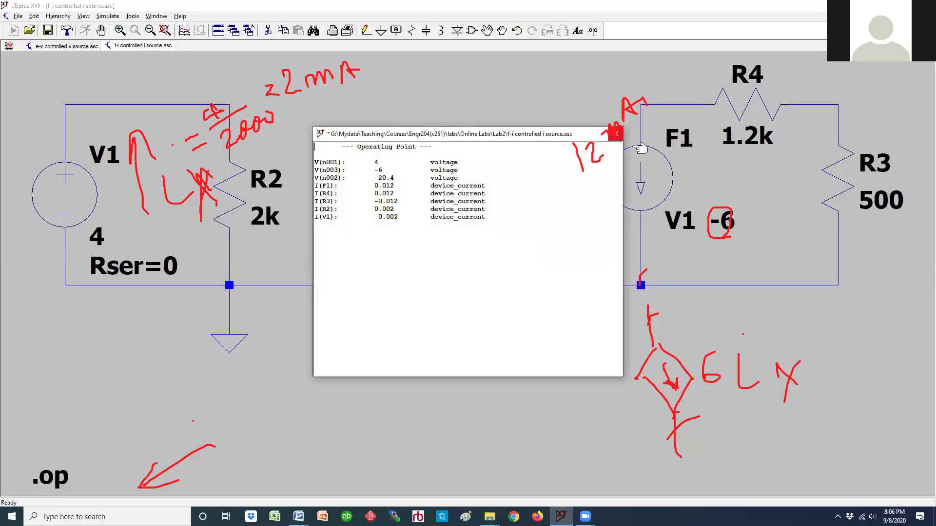
pyautogui.click(615, 134)
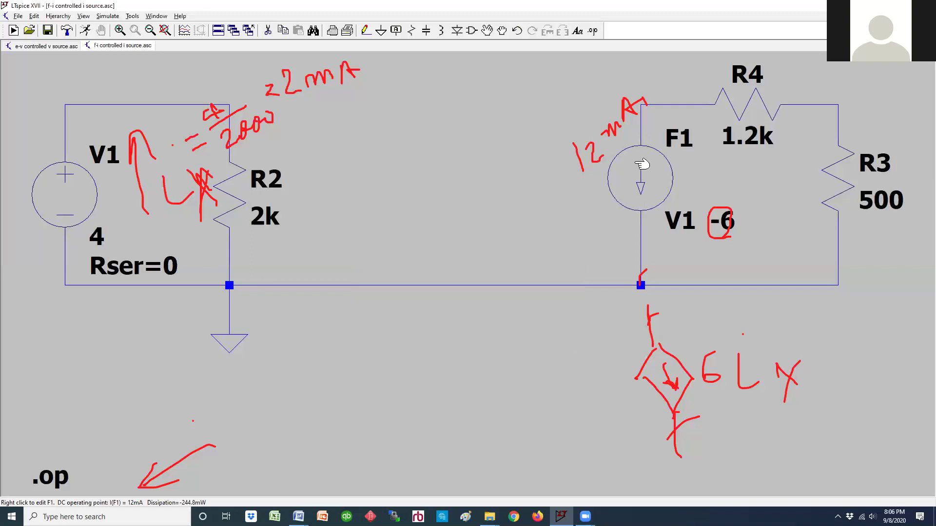
pyautogui.moveTo(142, 486)
pyautogui.mouseDown()
pyautogui.moveTo(235, 452)
pyautogui.moveTo(202, 435)
pyautogui.mouseUp()
pyautogui.moveTo(146, 487); pyautogui.dragTo(210, 479)
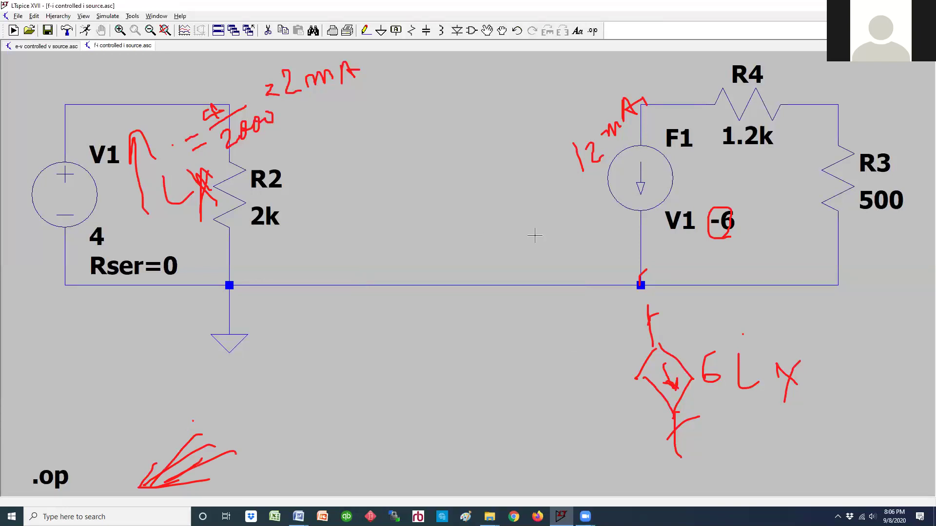
# - Open the recent schematic g-v controlled i source.asc
pyautogui.moveTo(667, 234); pyautogui.dragTo(660, 232)
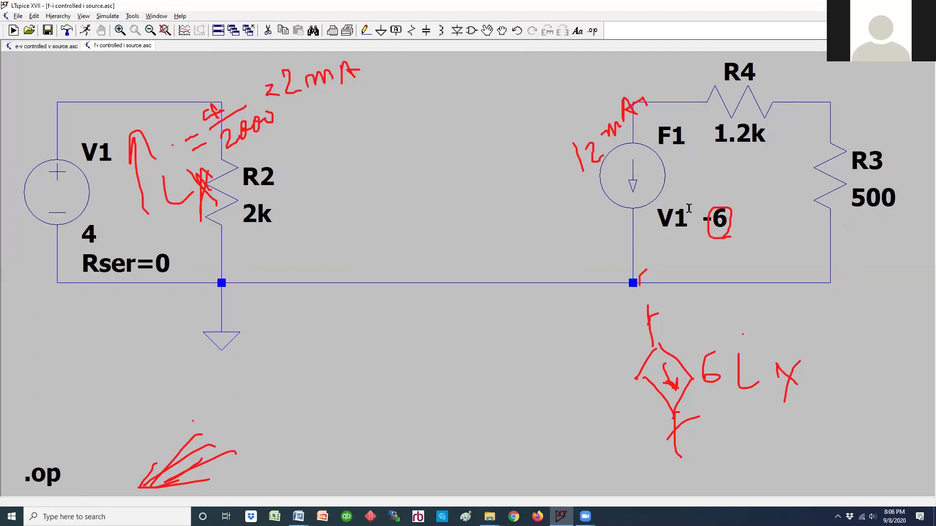
pyautogui.moveTo(51, 210)
pyautogui.moveTo(138, 99)
pyautogui.click(17, 16)
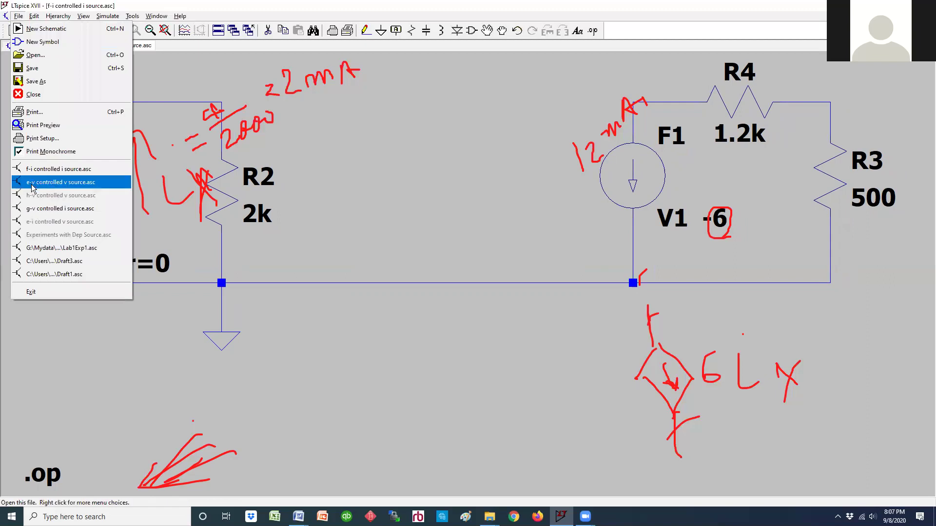
pyautogui.click(41, 214)
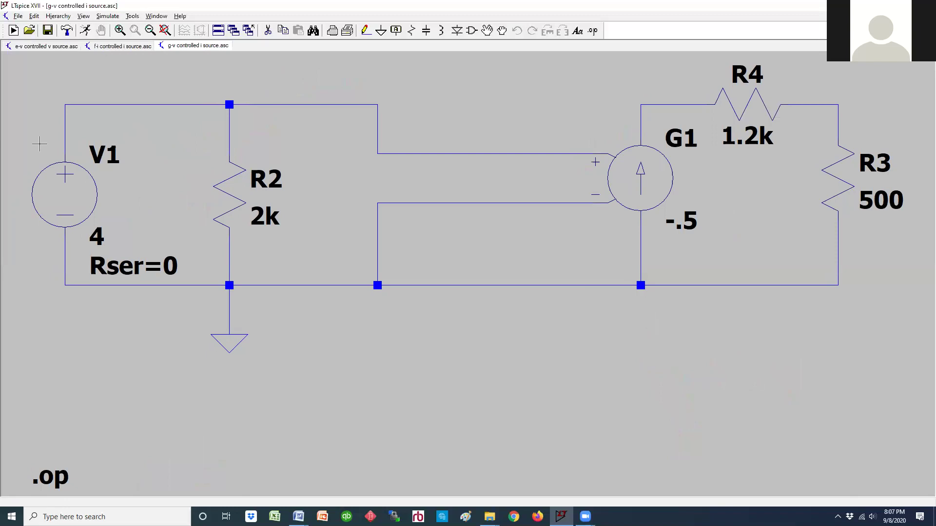
# - Look up the voltage dependent current source g in the component library and close it without placing a part
pyautogui.click(472, 35)
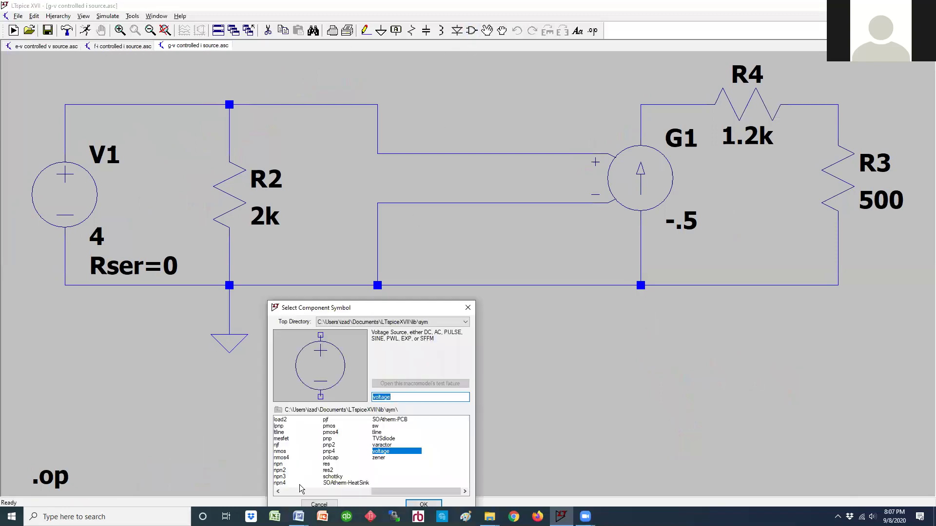
pyautogui.click(348, 490)
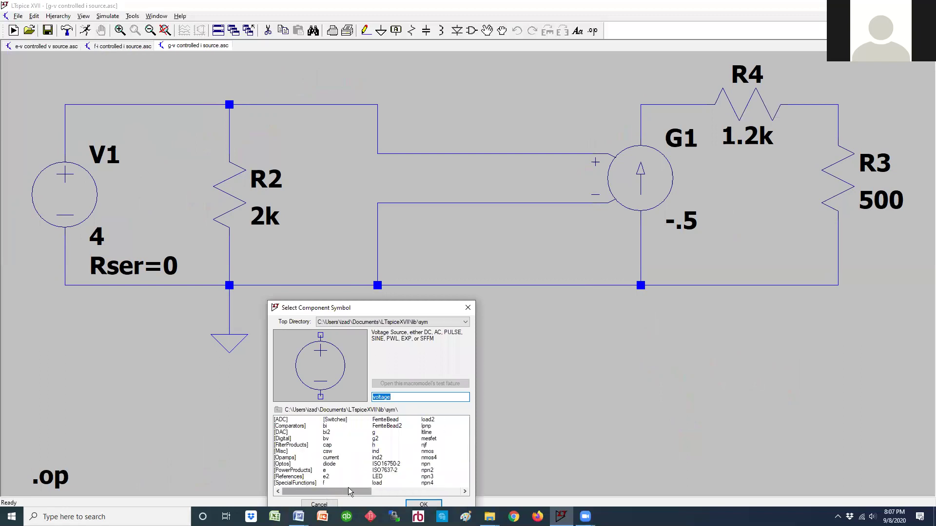
pyautogui.click(374, 433)
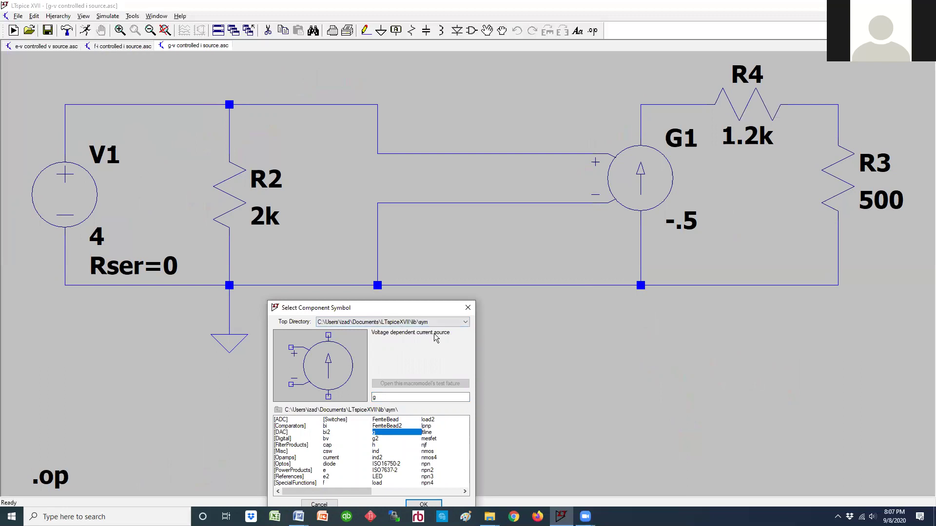
pyautogui.click(468, 308)
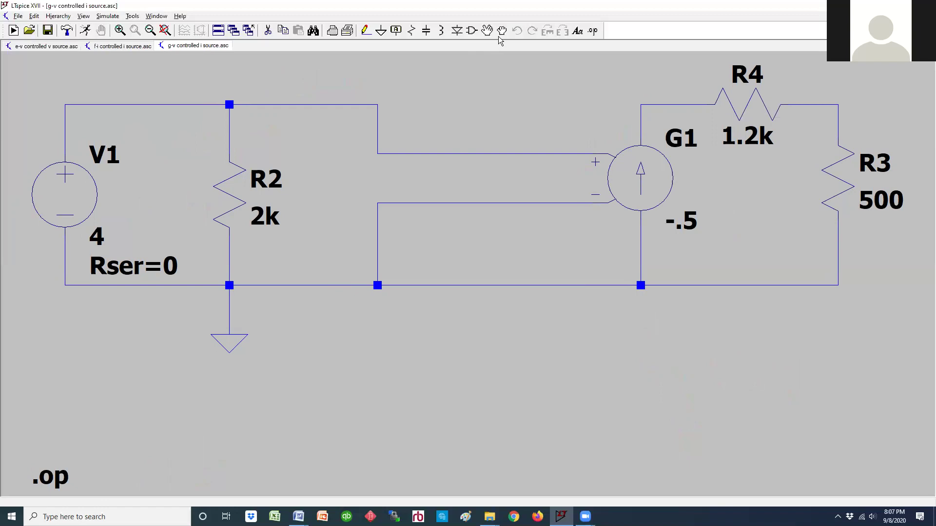
pyautogui.click(476, 31)
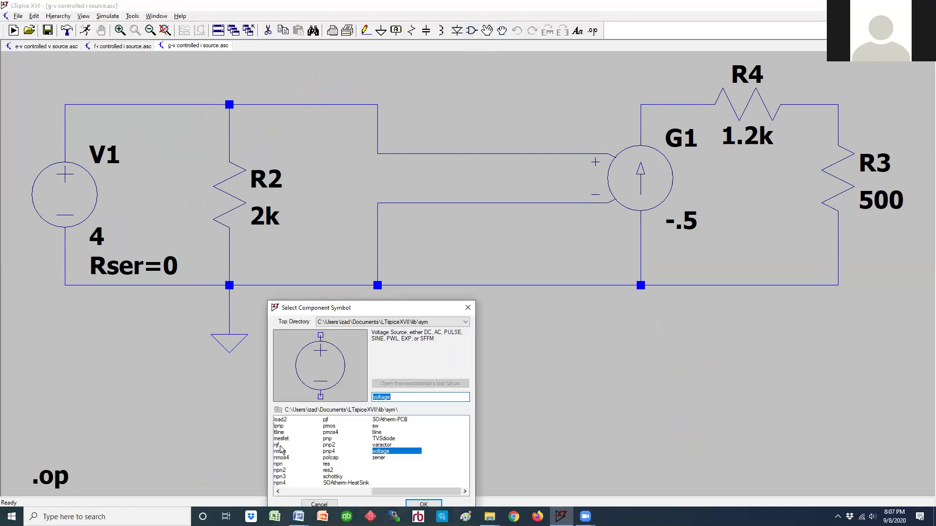
pyautogui.click(312, 492)
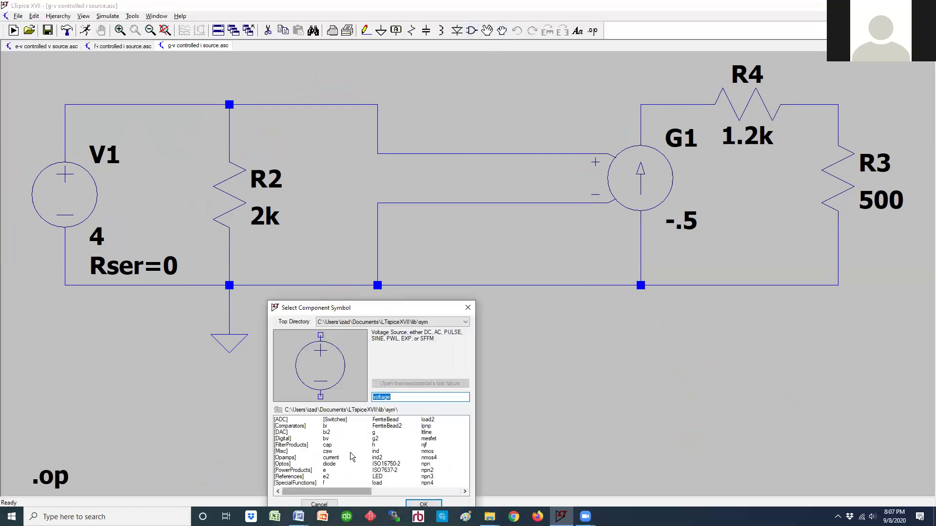
pyautogui.click(376, 433)
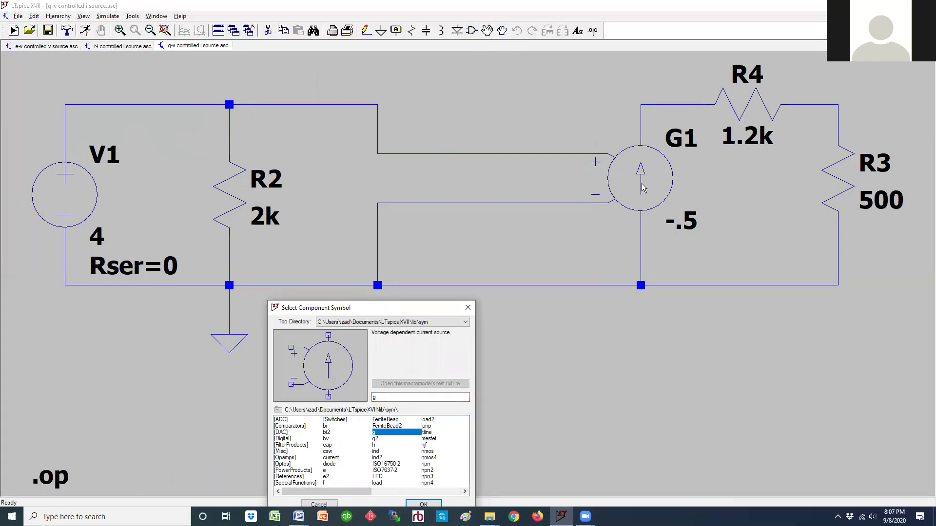
pyautogui.click(467, 308)
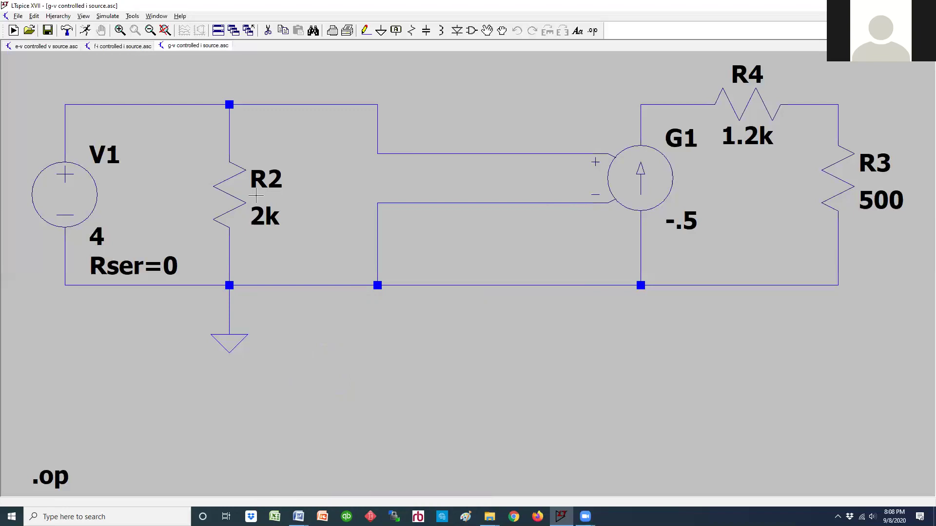
# - Sketch a round source symbol with an upward arrow and two leads below G1, and label it (-.5)
pyautogui.moveTo(617, 307)
pyautogui.mouseDown()
pyautogui.moveTo(624, 365)
pyautogui.moveTo(646, 363)
pyautogui.mouseUp()
pyautogui.moveTo(628, 410)
pyautogui.mouseDown()
pyautogui.moveTo(639, 390)
pyautogui.moveTo(645, 457)
pyautogui.mouseUp()
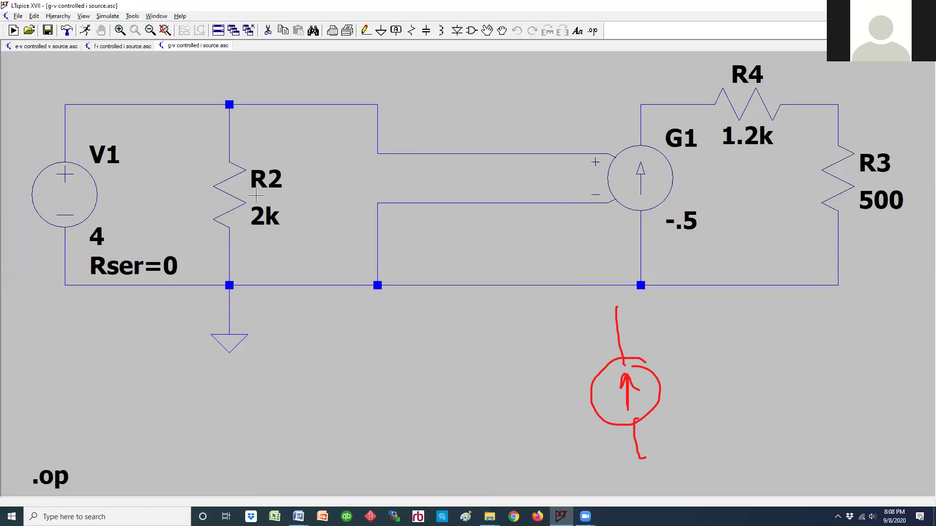
pyautogui.moveTo(687, 379); pyautogui.dragTo(728, 380)
pyautogui.moveTo(744, 329); pyautogui.dragTo(739, 406)
pyautogui.moveTo(697, 347); pyautogui.dragTo(705, 415)
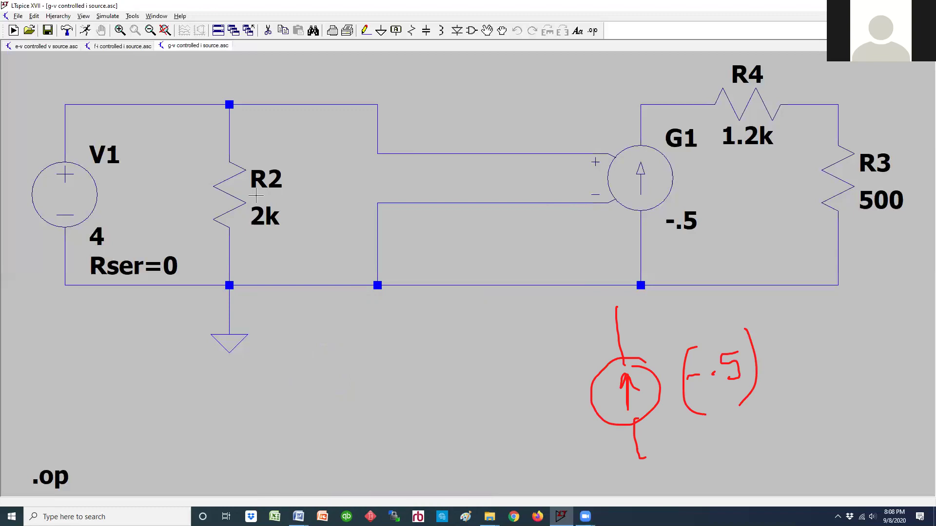
# - Add V1 to the sketched source's label, mark plus and minus polarity across R2, and tick the -.5 multiplier
pyautogui.moveTo(784, 333); pyautogui.dragTo(829, 310)
pyautogui.moveTo(827, 355); pyautogui.dragTo(825, 397)
pyautogui.moveTo(272, 116)
pyautogui.mouseDown()
pyautogui.moveTo(311, 118)
pyautogui.moveTo(302, 160)
pyautogui.mouseUp()
pyautogui.moveTo(294, 292); pyautogui.dragTo(355, 280)
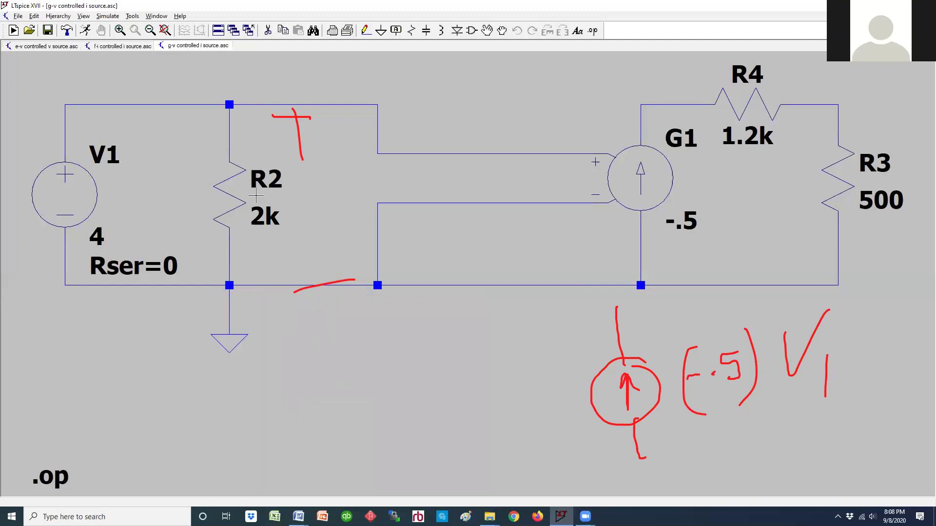
pyautogui.moveTo(703, 396); pyautogui.dragTo(713, 385)
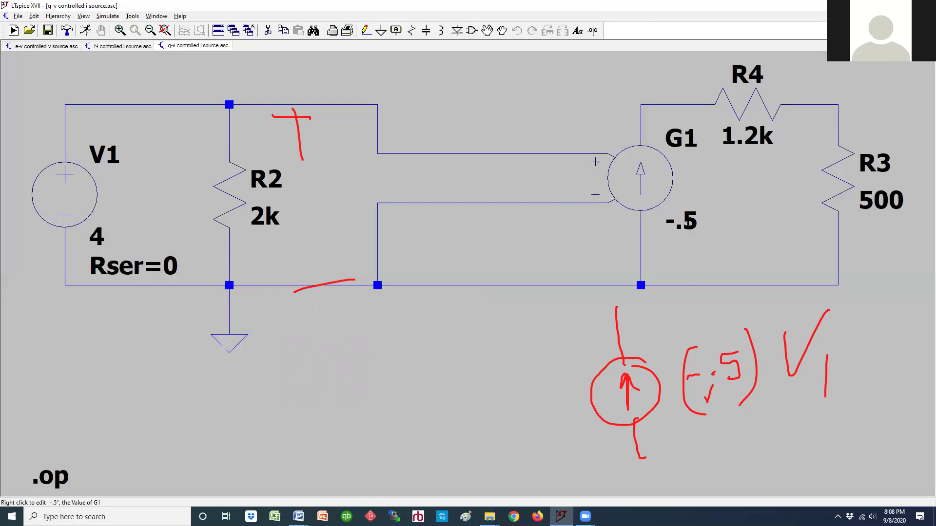
# - Inspect G1's value entry and close it without changing the multiplier
pyautogui.rightClick(681, 220)
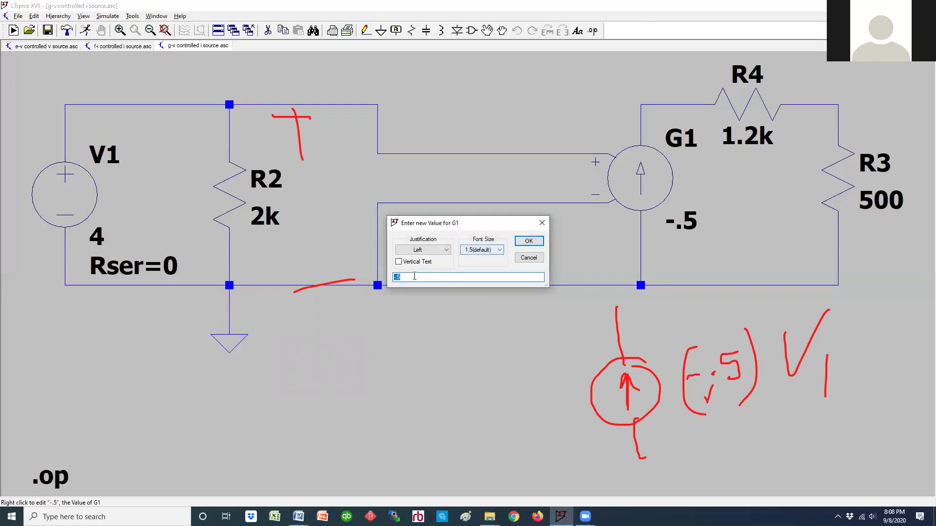
pyautogui.click(506, 320)
pyautogui.click(535, 249)
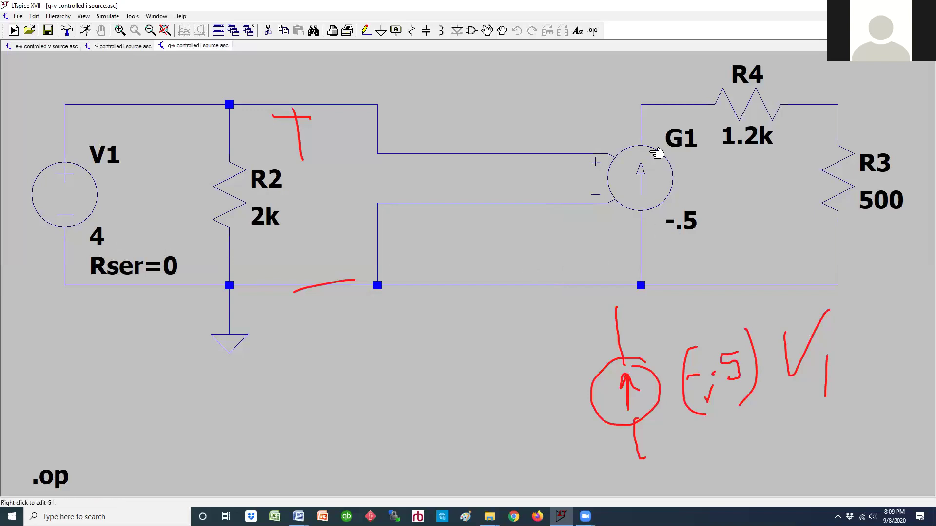
# - Run the operating-point simulation of the G1 circuit, close the results, and draw an arrow at G1's current read-out
pyautogui.click(86, 30)
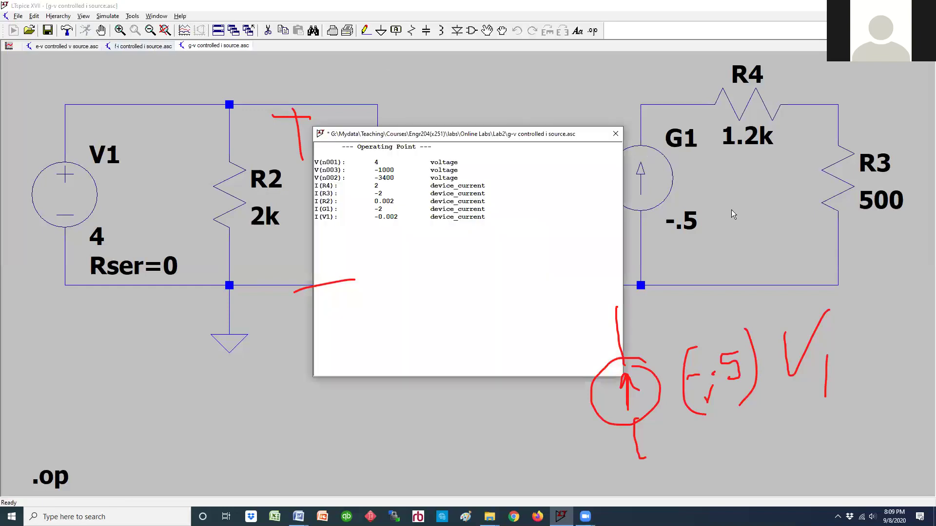
pyautogui.click(615, 133)
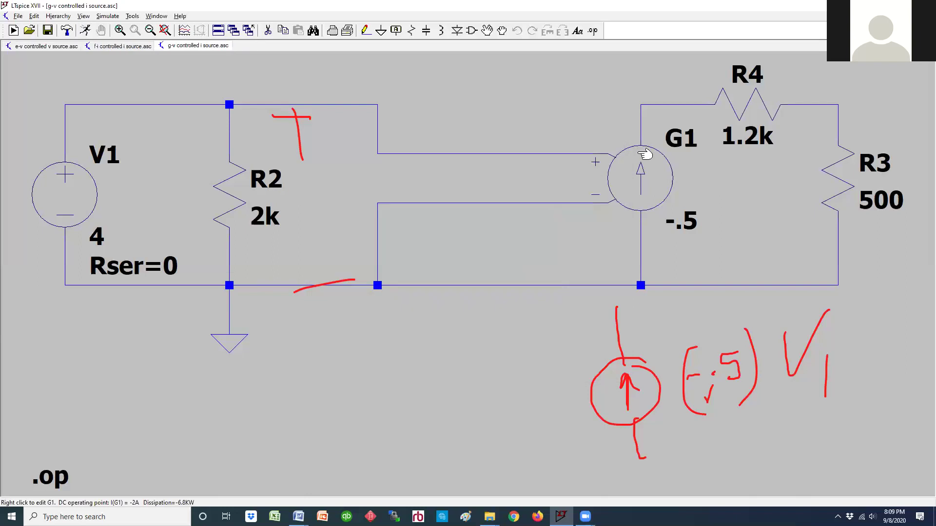
pyautogui.moveTo(232, 436); pyautogui.dragTo(146, 485)
pyautogui.moveTo(182, 444)
pyautogui.mouseDown()
pyautogui.moveTo(148, 483)
pyautogui.moveTo(184, 478)
pyautogui.mouseUp()
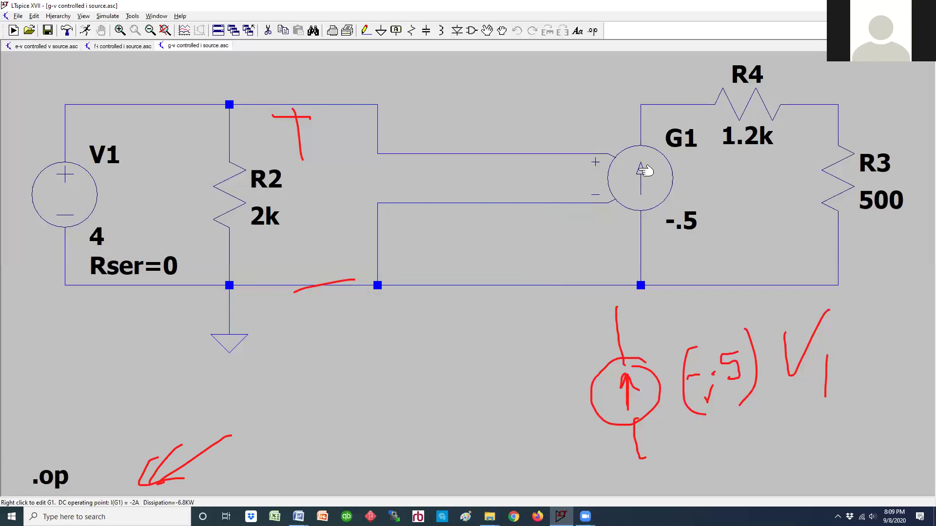
# - Set G1's value to 4
pyautogui.rightClick(644, 171)
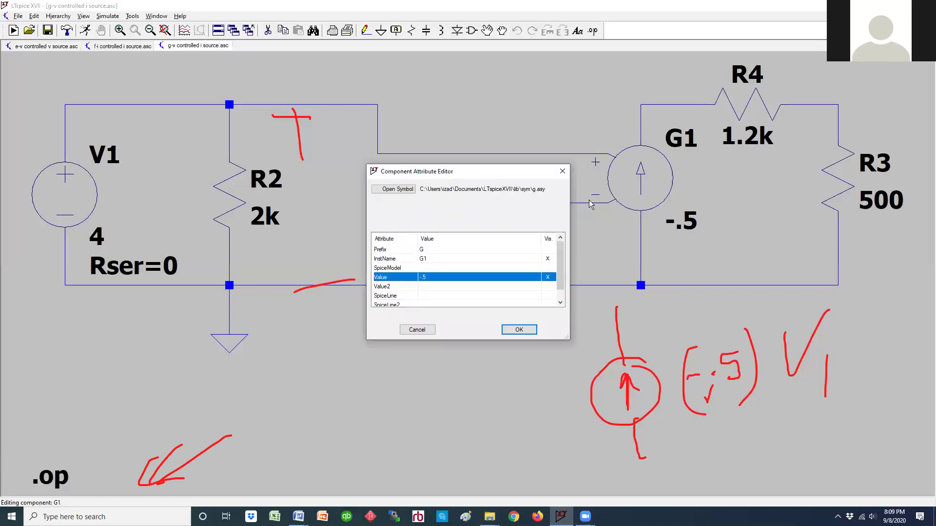
pyautogui.click(429, 279)
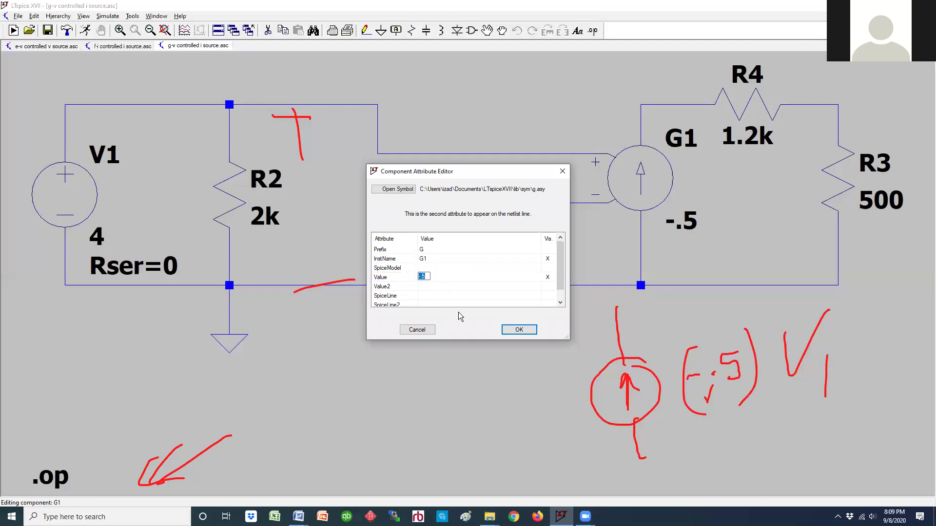
pyautogui.write('4')
pyautogui.click(519, 330)
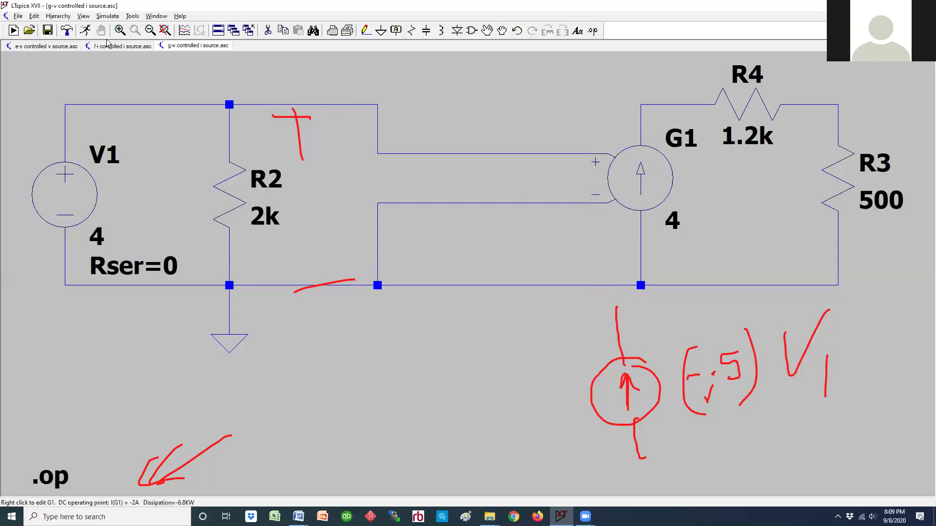
# - Rerun the operating-point simulation with G1's new value, close the results, and point out G1's current read-out
pyautogui.click(86, 30)
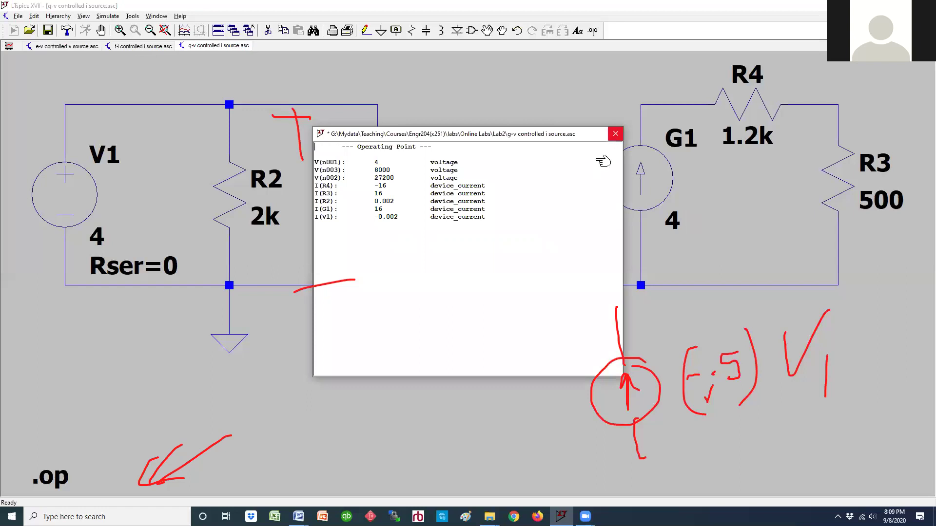
pyautogui.click(616, 134)
pyautogui.moveTo(647, 161)
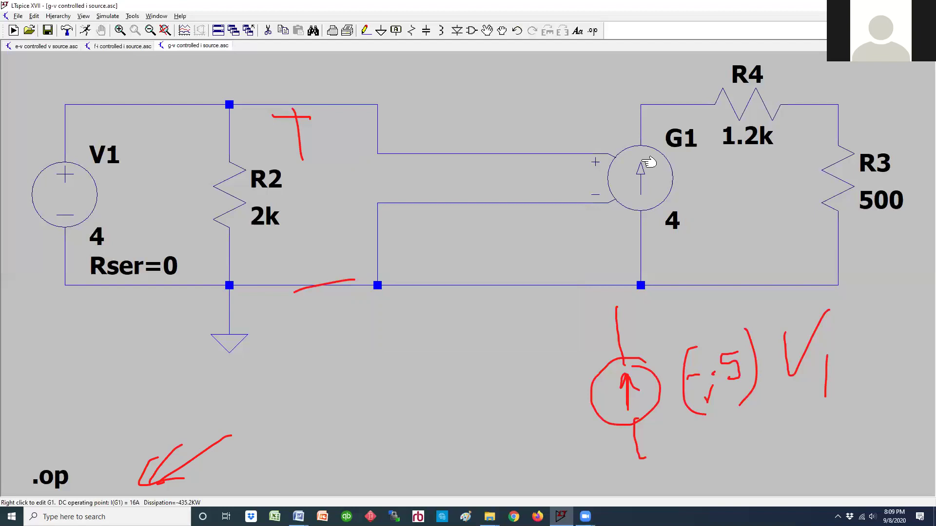
pyautogui.moveTo(223, 451); pyautogui.dragTo(148, 486)
pyautogui.moveTo(194, 443); pyautogui.dragTo(138, 484)
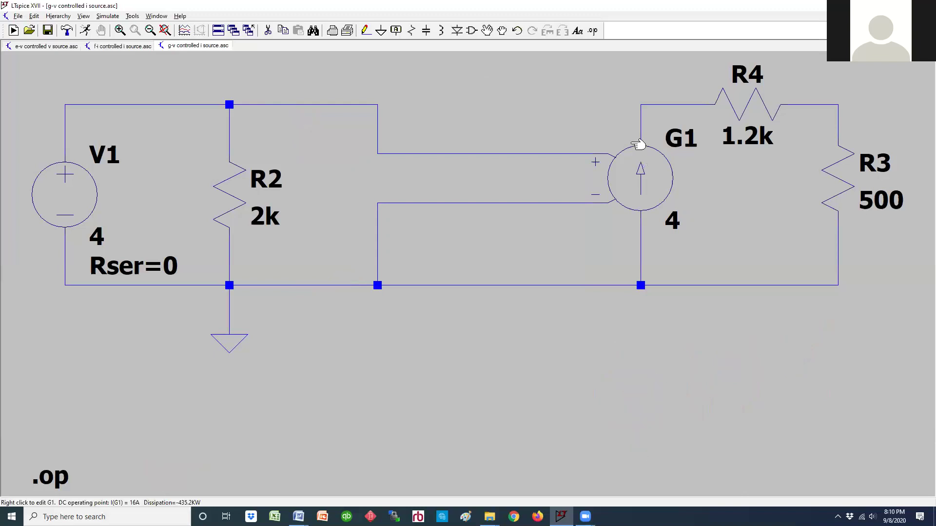
pyautogui.click(17, 17)
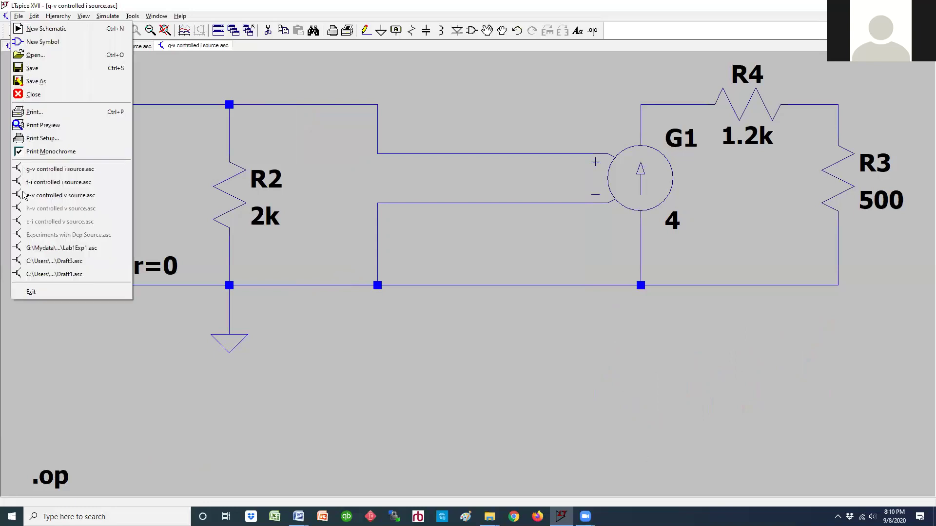
pyautogui.click(31, 209)
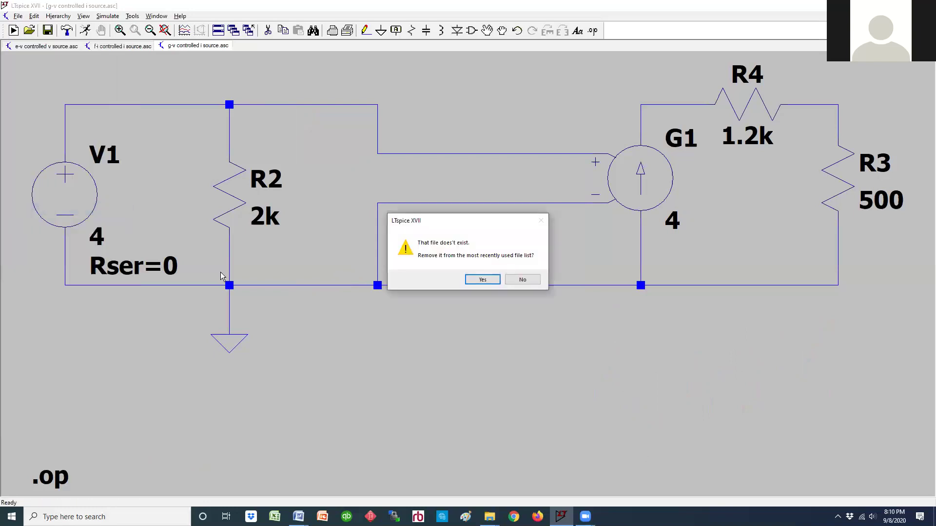
pyautogui.click(511, 282)
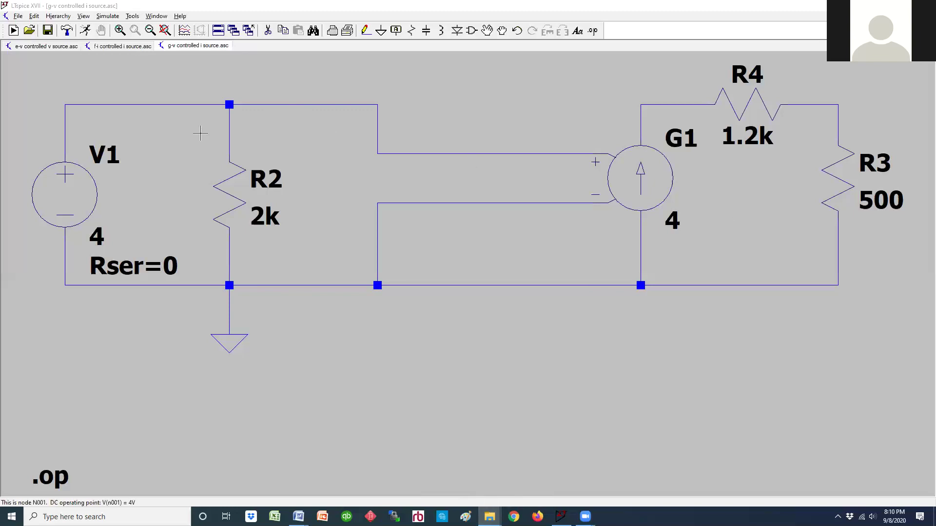
# - Open the existing schematic h-i controlled v source.asc from the Lab2 folder
pyautogui.click(18, 16)
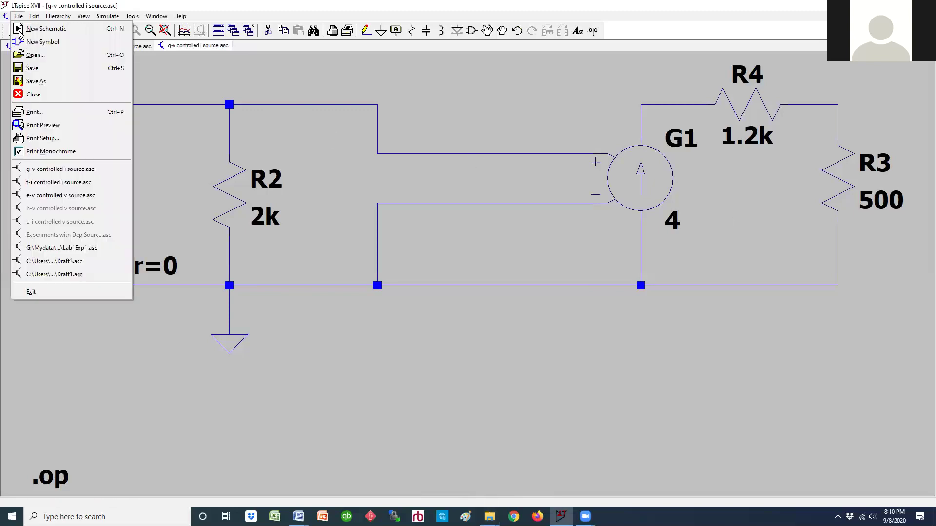
pyautogui.click(33, 61)
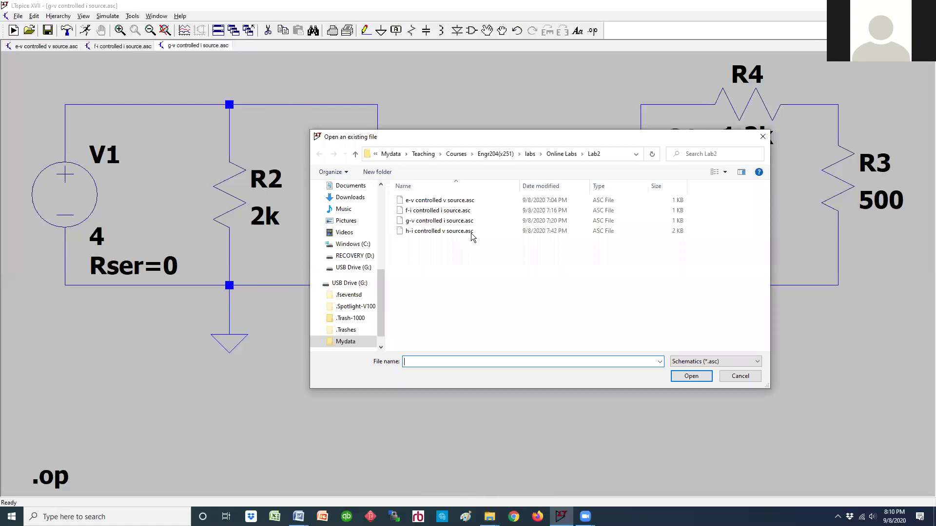
pyautogui.doubleClick(441, 230)
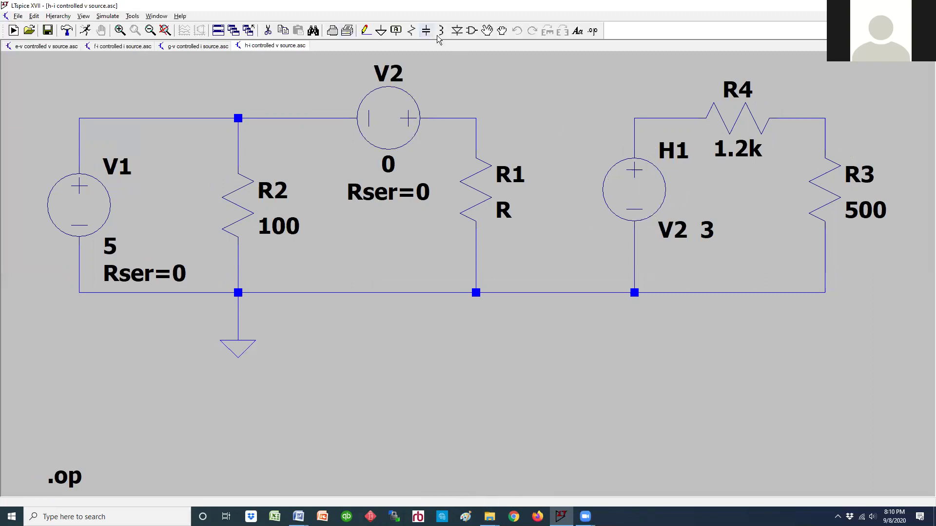
# - Look up the h current-dependent voltage source in the component library and close the library without placing it
pyautogui.click(469, 31)
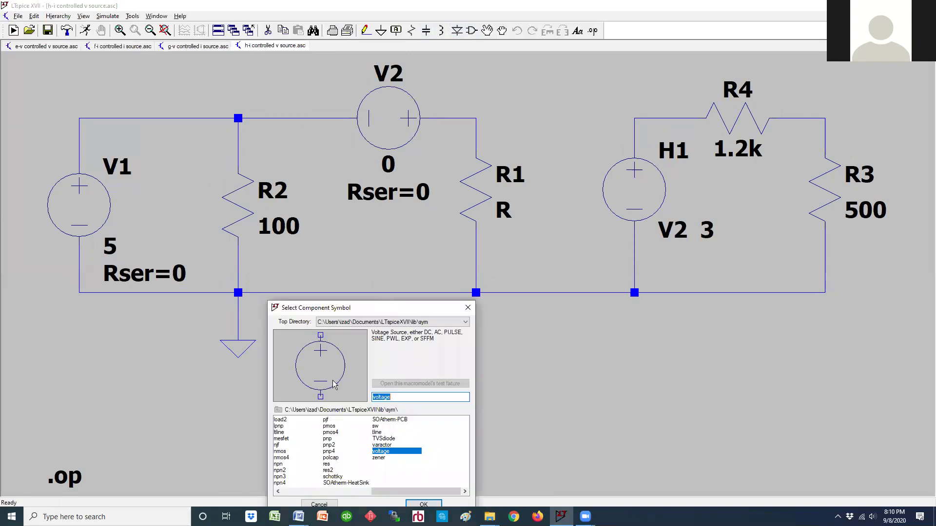
pyautogui.click(348, 492)
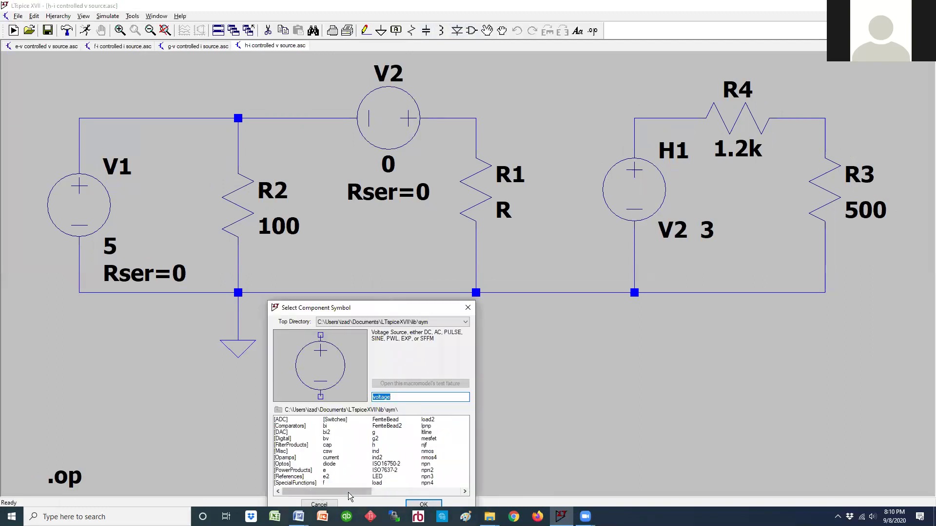
pyautogui.click(375, 447)
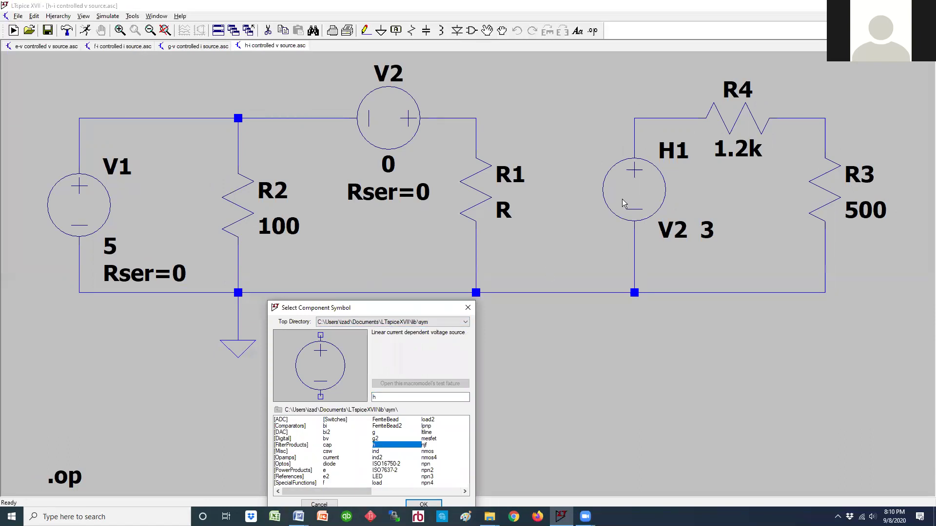
pyautogui.click(467, 308)
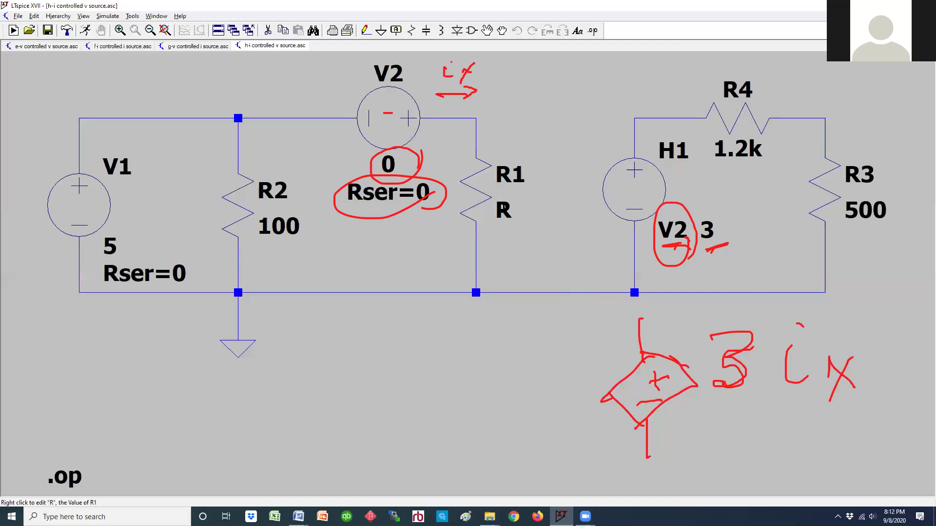
# - Set R1's value to 100 and extend the handwritten ix note beside V2 with = 50 mA
pyautogui.rightClick(503, 211)
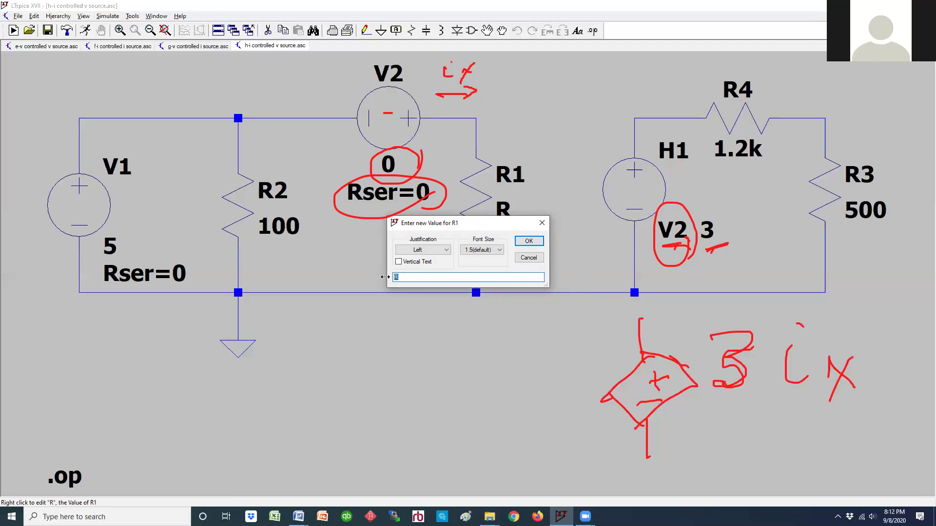
pyautogui.write('100')
pyautogui.click(538, 245)
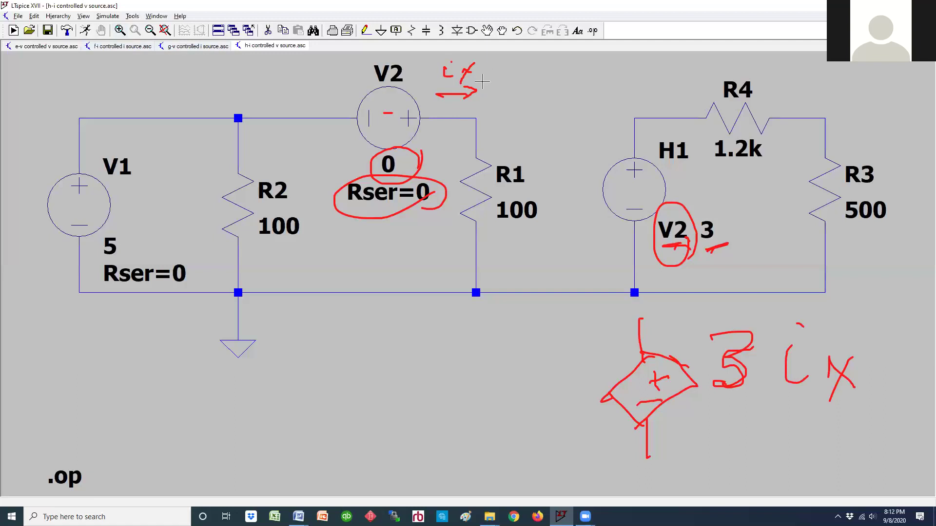
pyautogui.moveTo(484, 69)
pyautogui.mouseDown()
pyautogui.moveTo(595, 76)
pyautogui.moveTo(613, 61)
pyautogui.mouseUp()
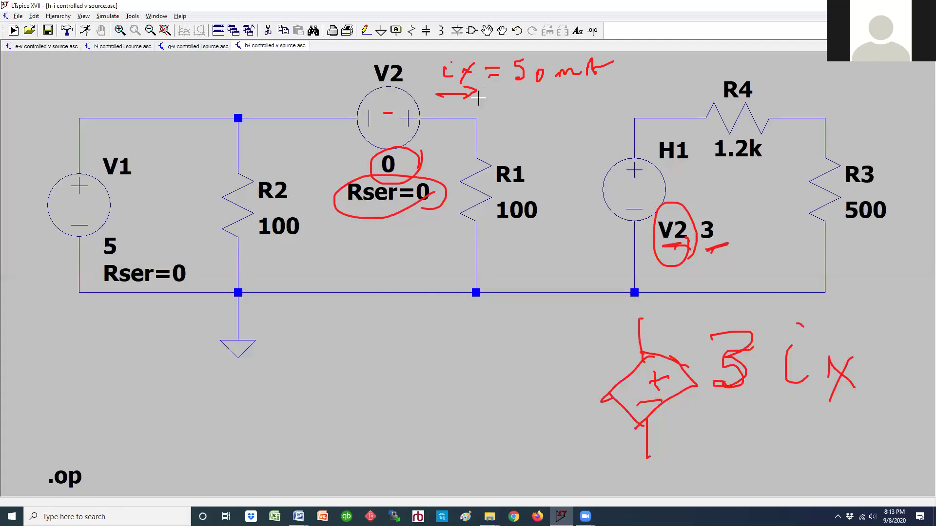
# - Run the operating-point simulation of the H1 circuit, close the results, and place a voltage label on the node above H1
pyautogui.click(85, 30)
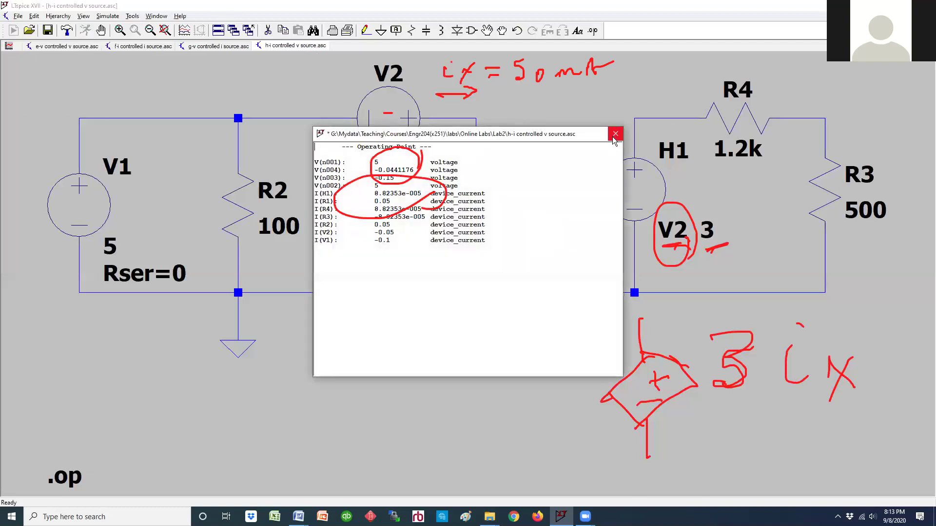
pyautogui.click(614, 134)
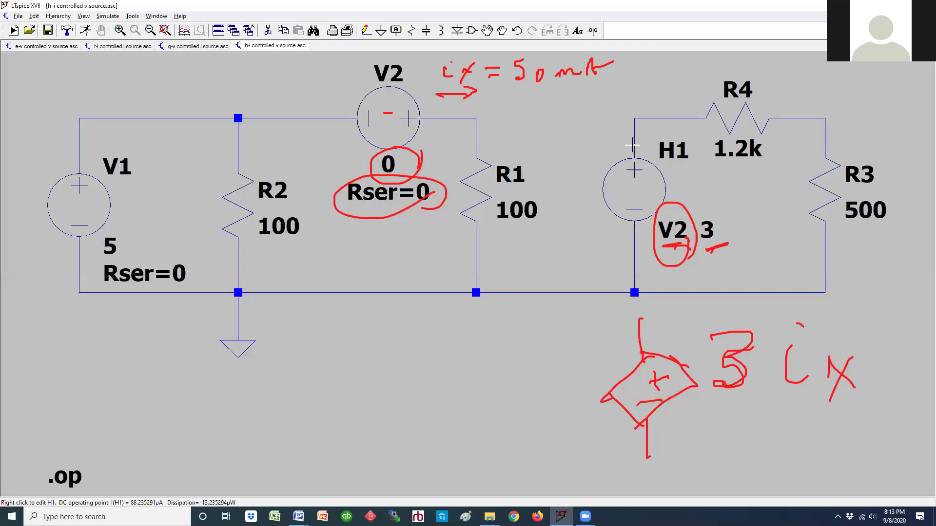
pyautogui.click(635, 125)
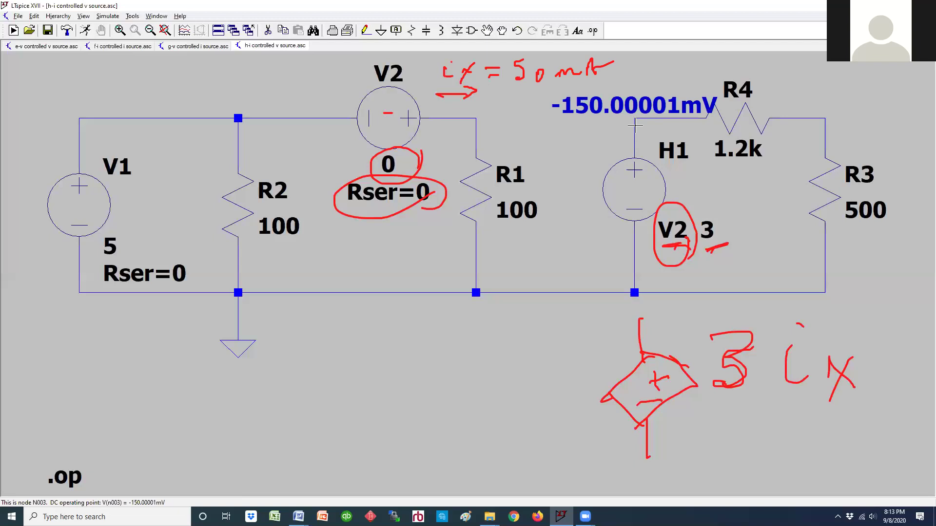
# - Set H1's value to V2 -3, rerun the operating-point simulation, and close the results
pyautogui.rightClick(632, 189)
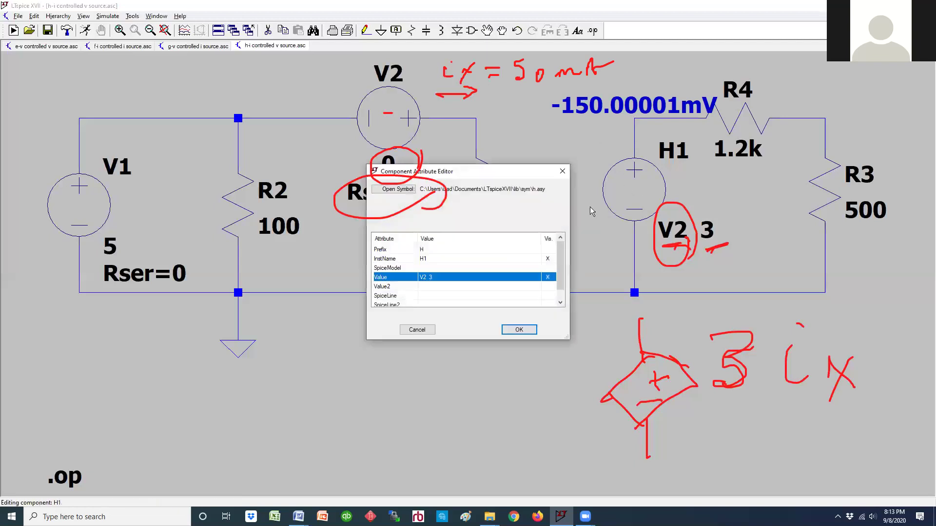
pyautogui.click(431, 277)
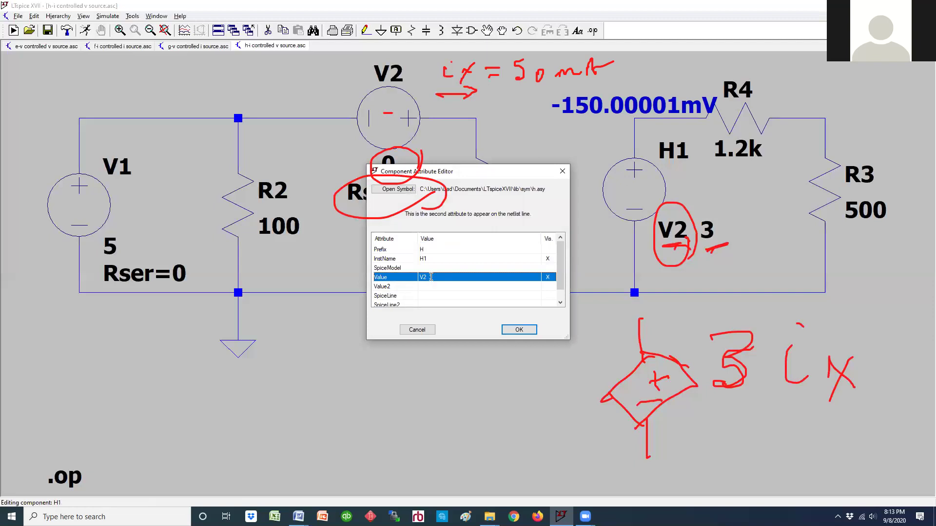
pyautogui.click(430, 278)
pyautogui.click(428, 277)
pyautogui.write('-')
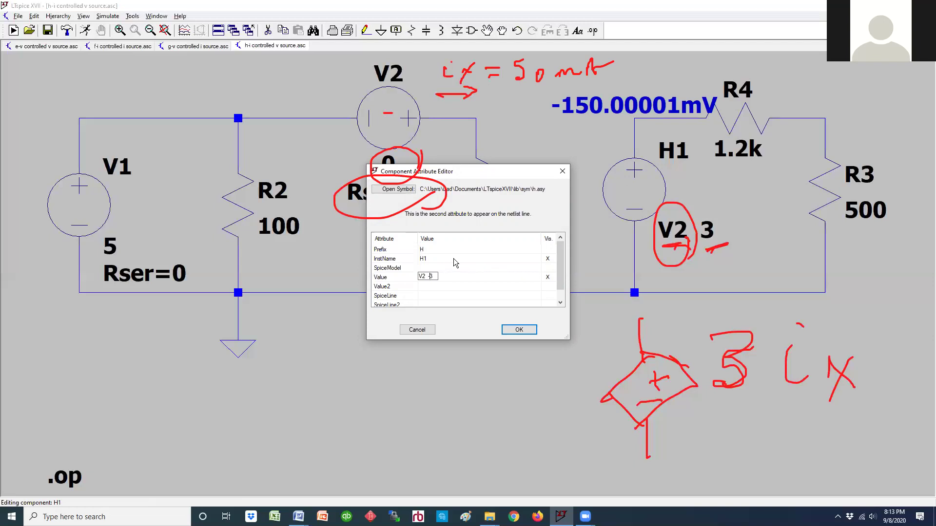
pyautogui.click(518, 330)
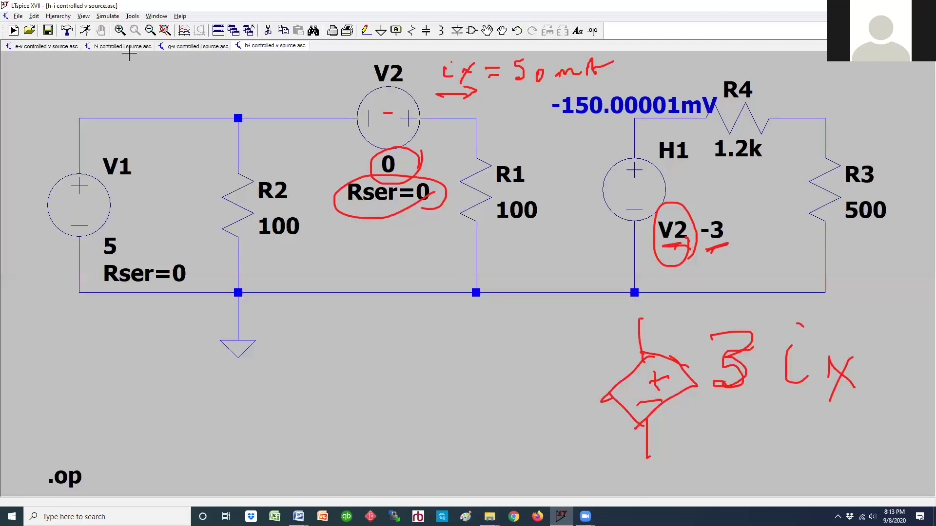
pyautogui.click(86, 31)
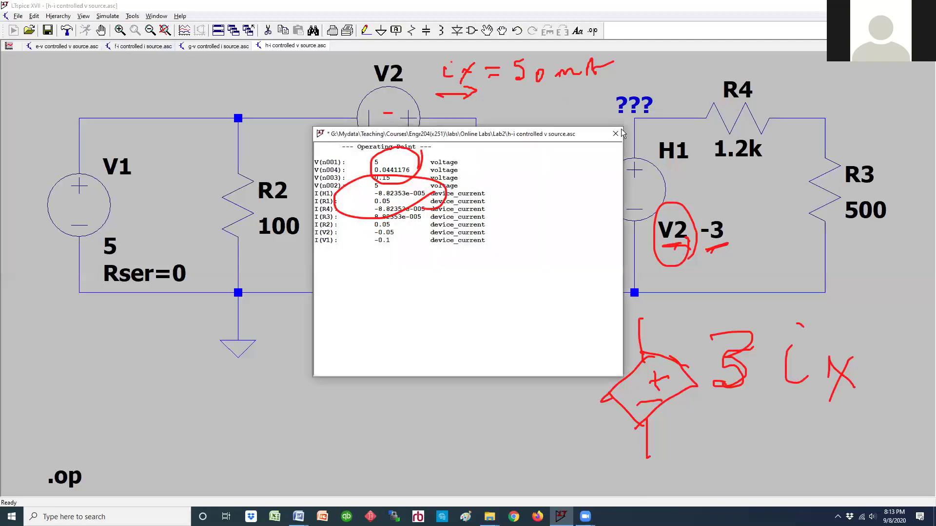
pyautogui.click(619, 134)
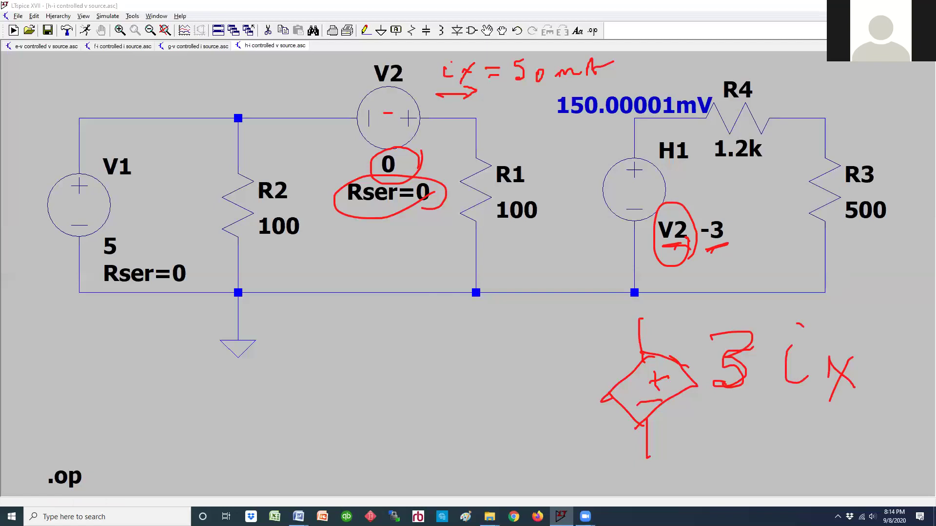
# - Switch to the Word notes to review how the e, f, g and h source values are set, and return to LTspice
pyautogui.hotkey('alt', 'Tab')
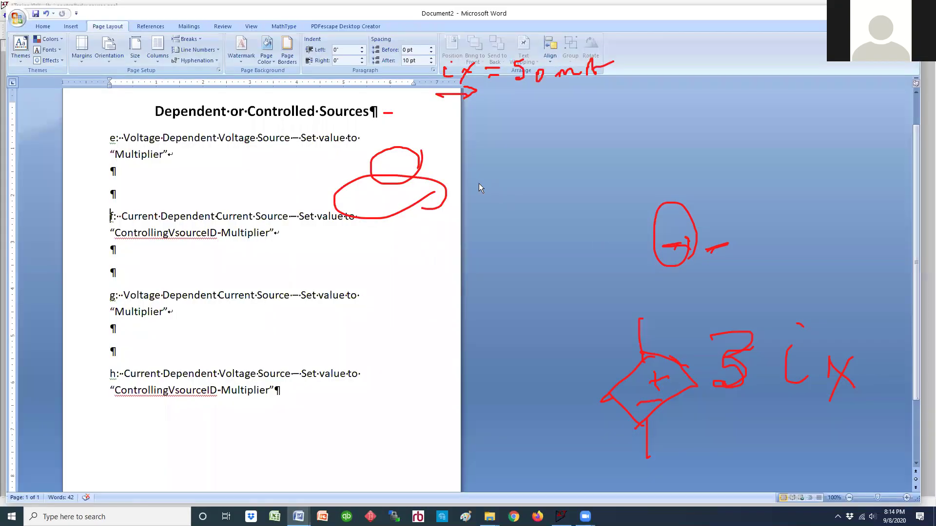
pyautogui.press('Escape')
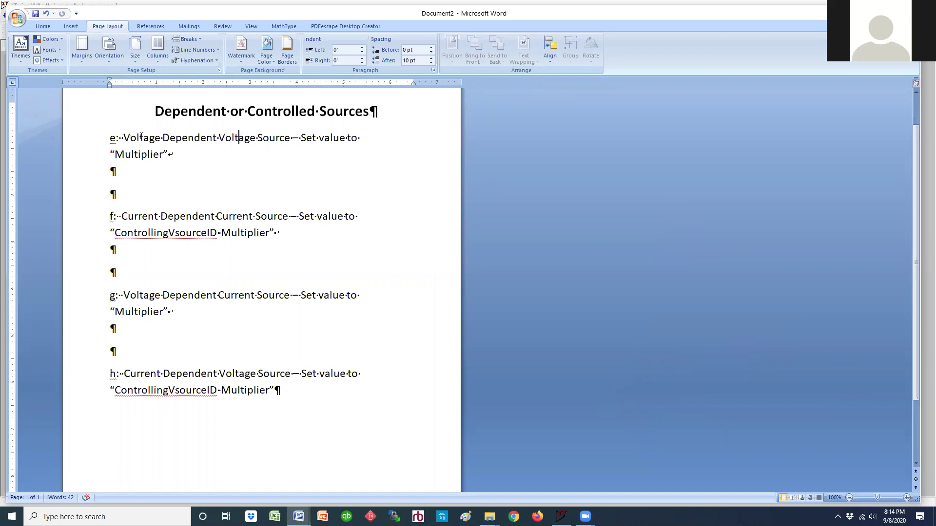
pyautogui.doubleClick(113, 139)
pyautogui.click(241, 232)
pyautogui.hotkey('alt', 'Tab')
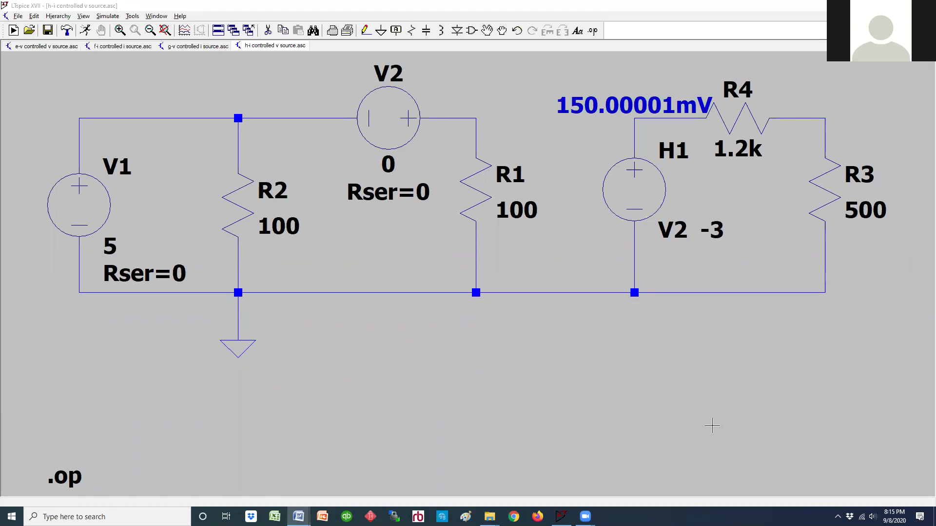
pyautogui.moveTo(585, 516)
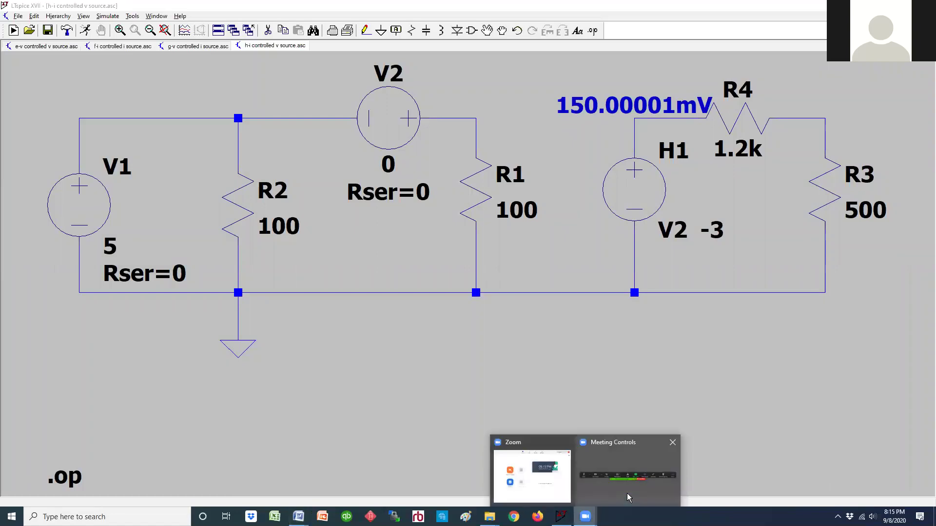